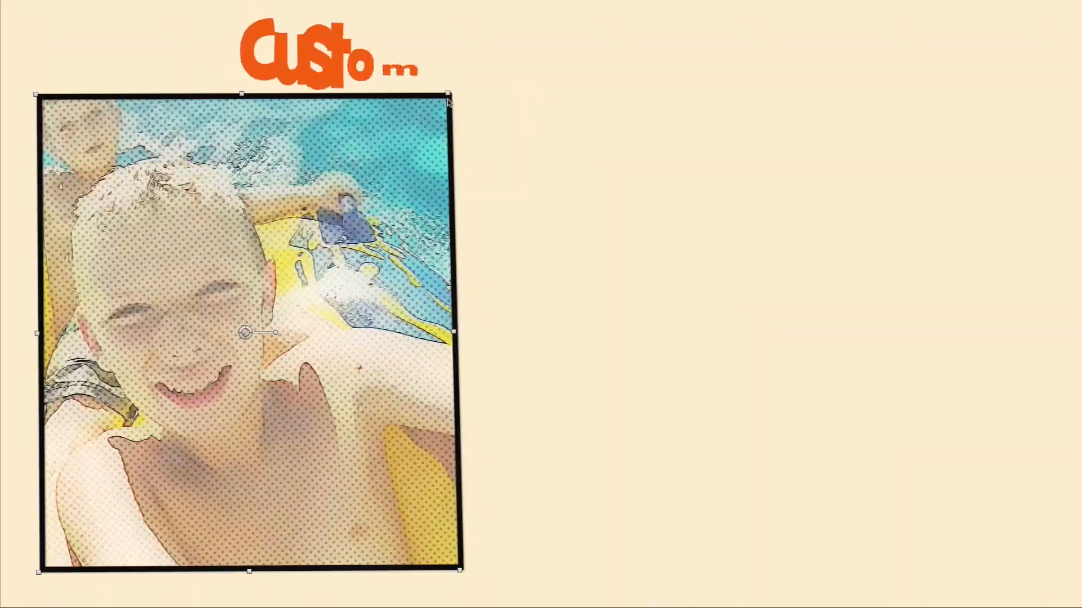
pyautogui.moveTo(459, 572); pyautogui.dragTo(260, 572)
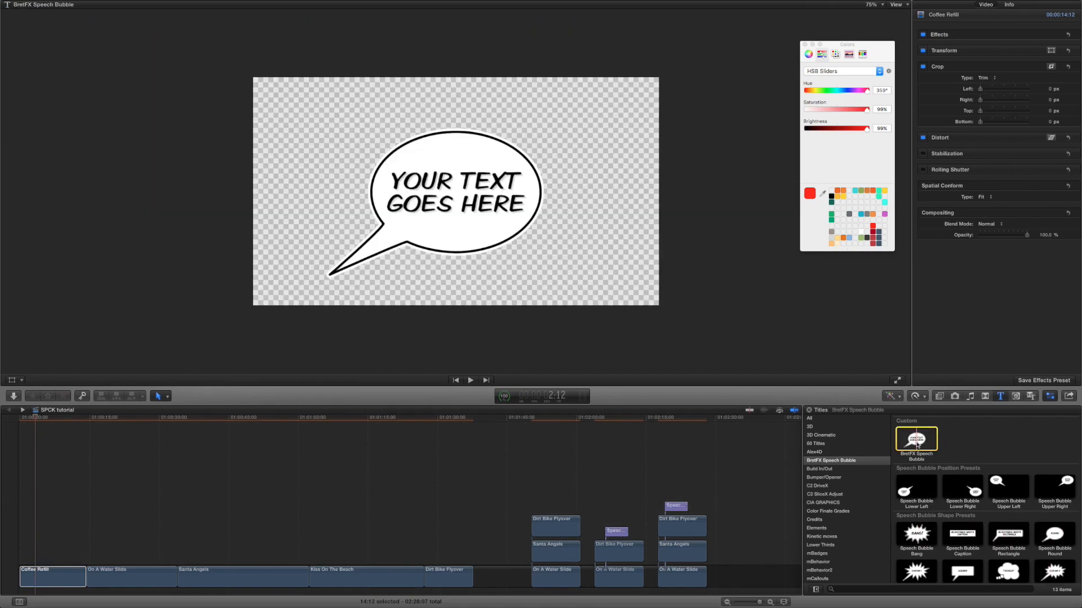
# Add the BretFX Speech Bubble title above the start of the Coffee Refill clip and play through its animation
pyautogui.moveTo(919, 443); pyautogui.dragTo(37, 550)
pyautogui.click(44, 419)
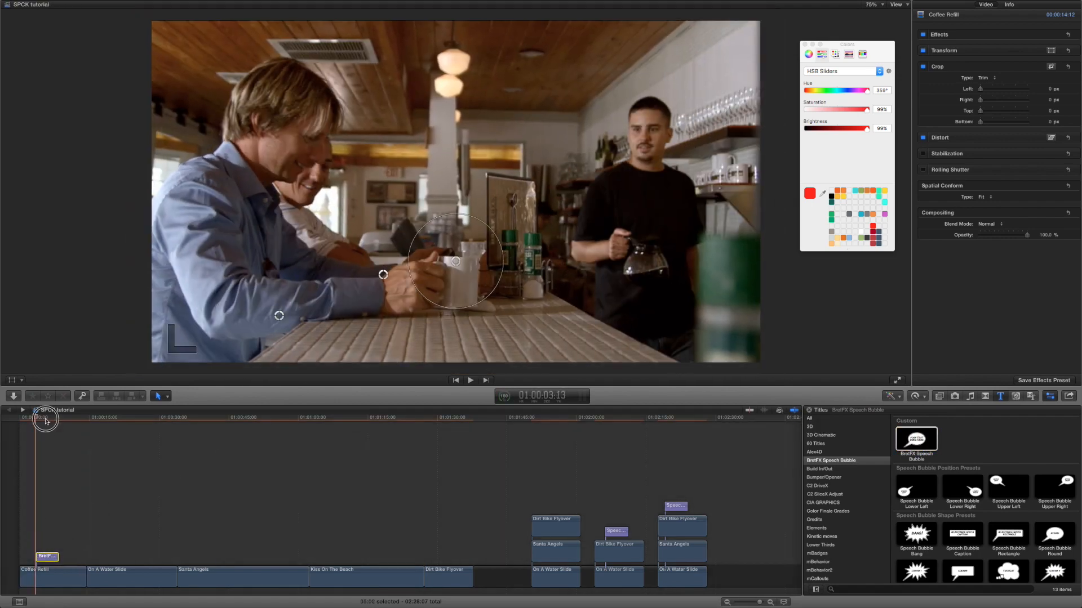
pyautogui.moveTo(44, 421); pyautogui.dragTo(36, 421)
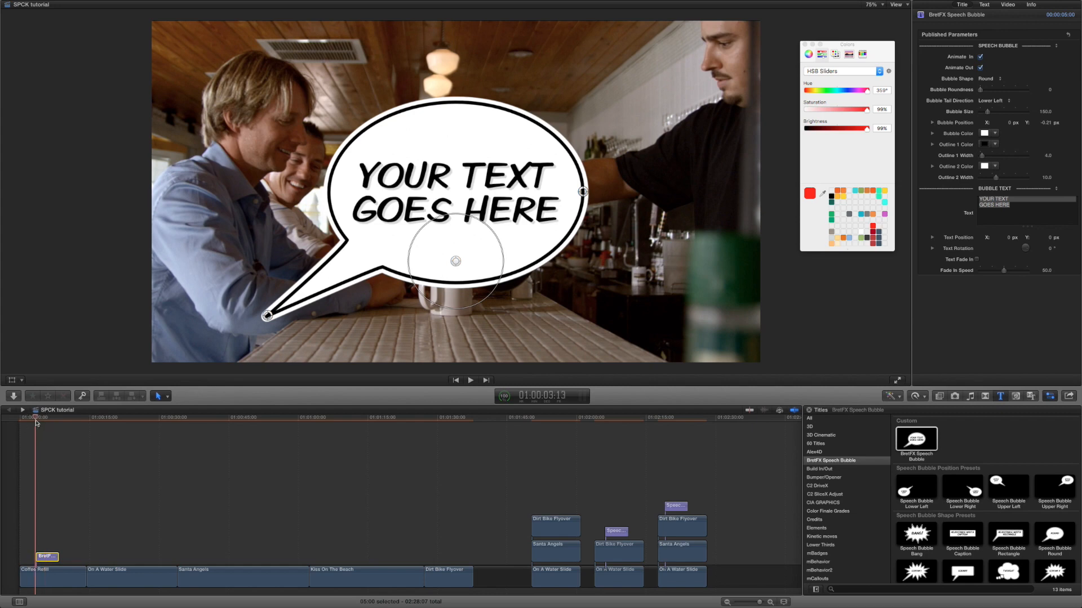
pyautogui.press('space')
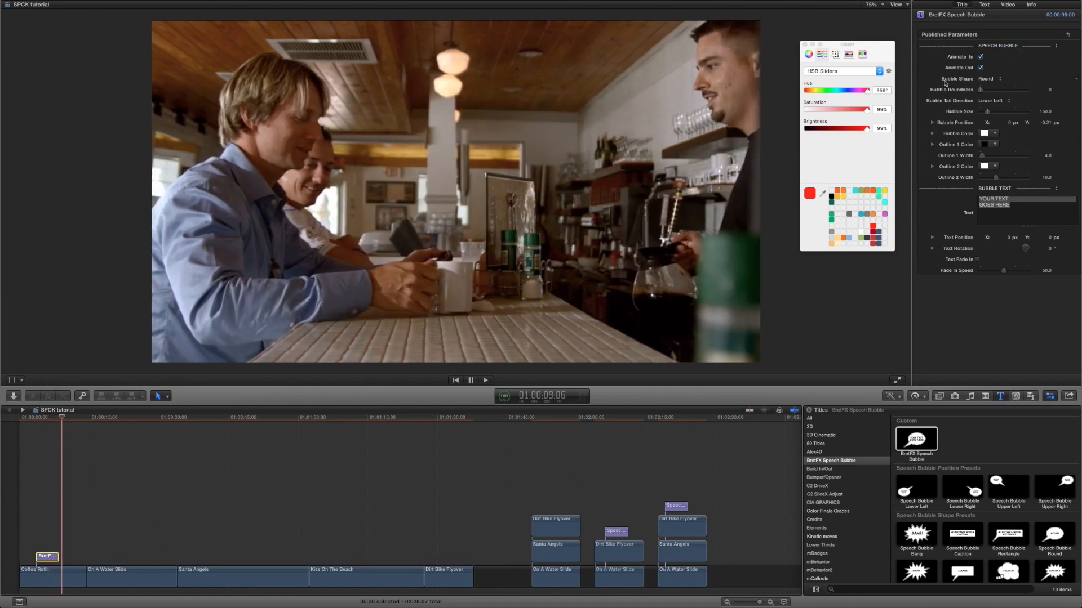
pyautogui.press('space')
pyautogui.click(43, 419)
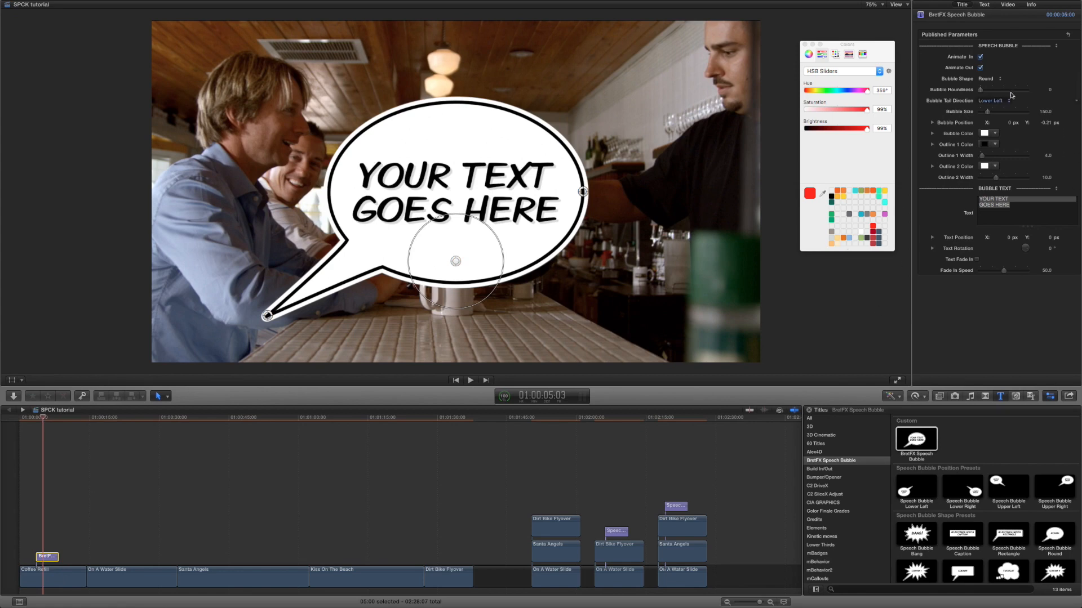
# Try out different bubble shapes, including Rectangle (adjustable width), Square, Scream 1 and Bang, and return the shape to Round
pyautogui.click(988, 79)
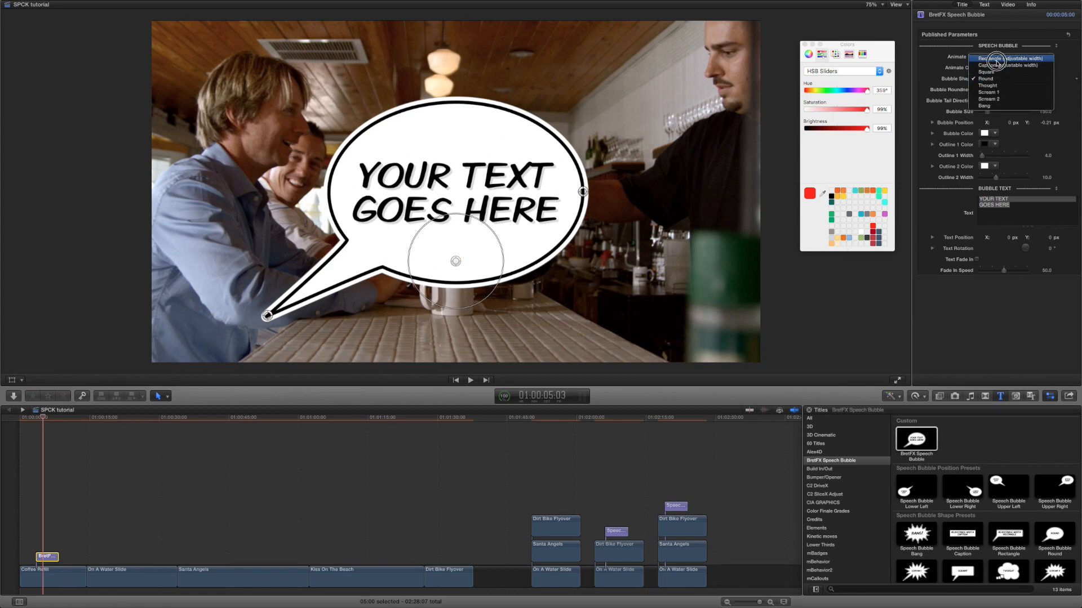
pyautogui.click(996, 60)
pyautogui.click(995, 79)
pyautogui.click(995, 86)
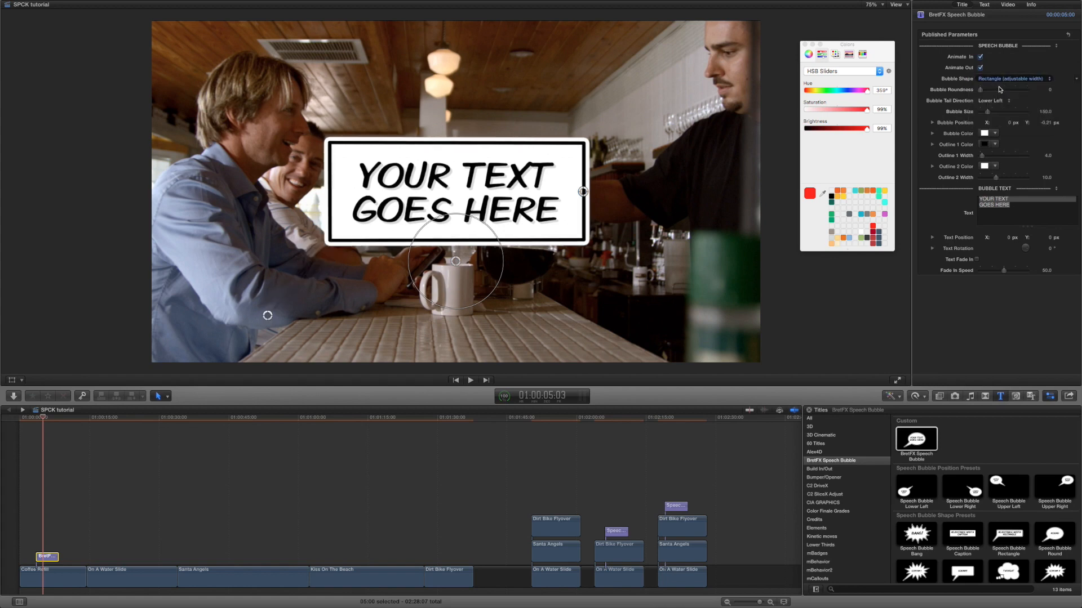
pyautogui.click(995, 79)
pyautogui.click(994, 86)
pyautogui.click(993, 79)
pyautogui.click(993, 85)
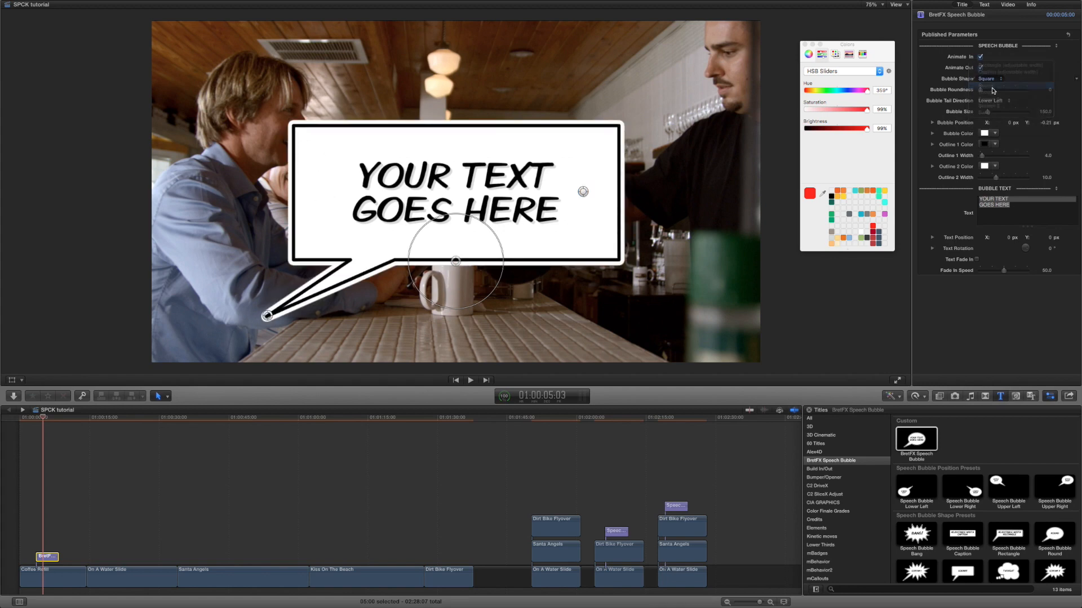
pyautogui.click(995, 79)
pyautogui.click(994, 86)
pyautogui.click(994, 80)
pyautogui.click(995, 87)
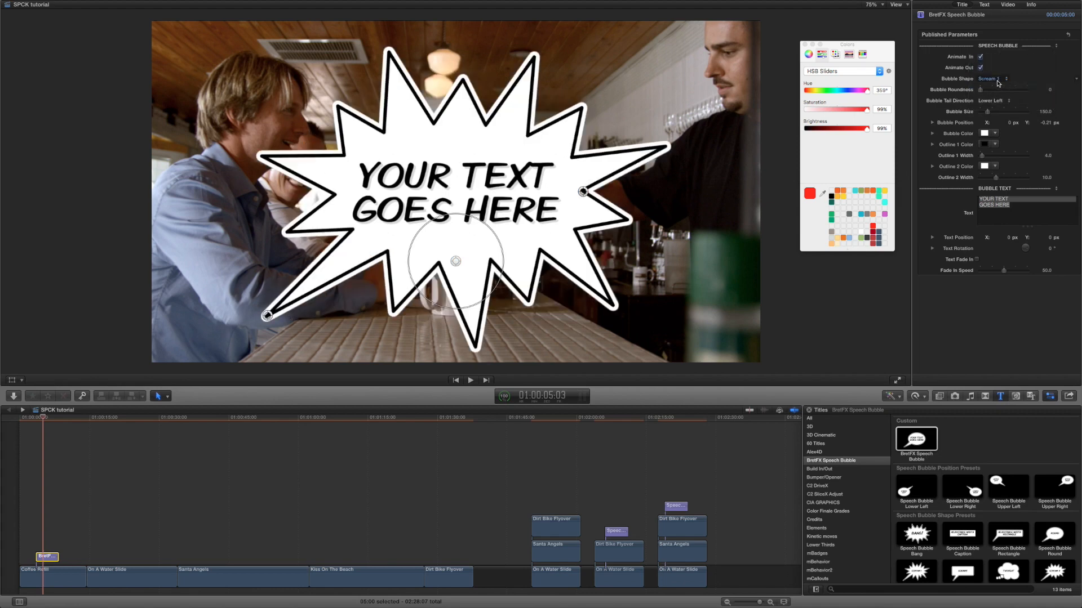
pyautogui.click(995, 80)
pyautogui.click(995, 92)
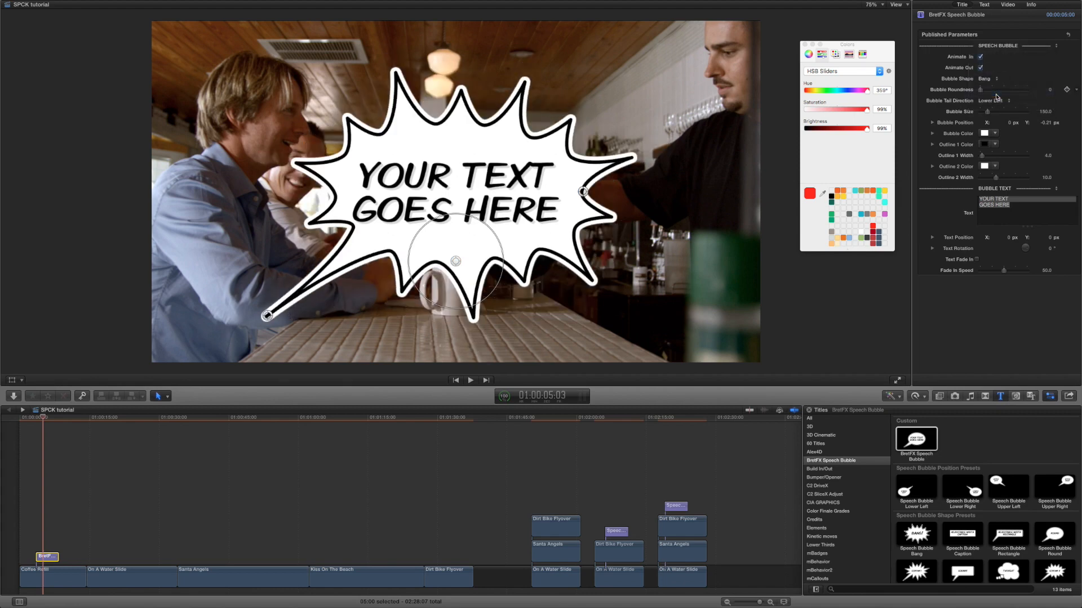
pyautogui.click(995, 80)
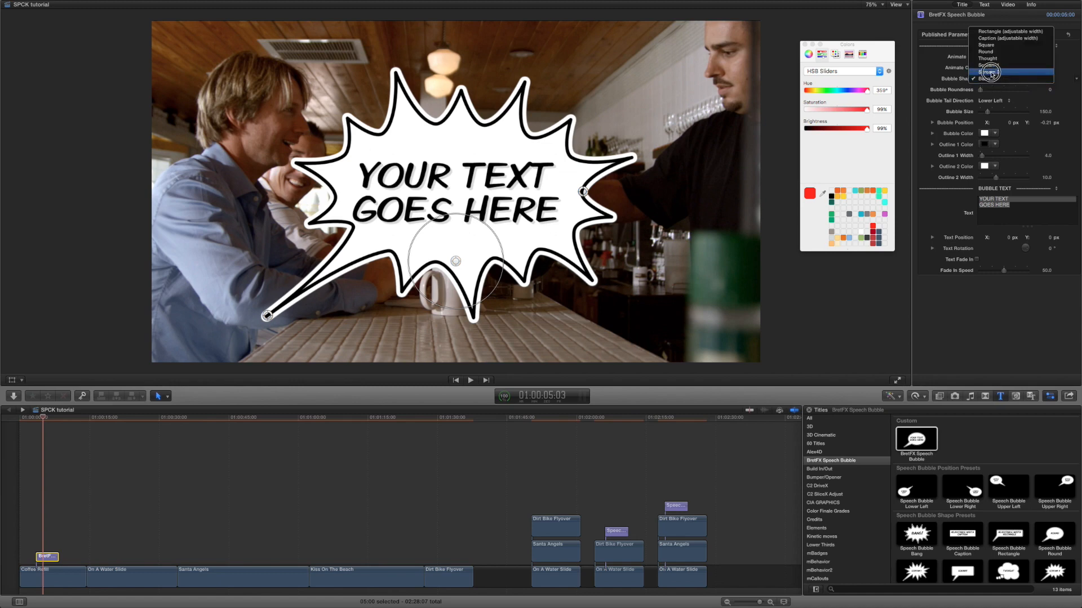
pyautogui.click(993, 51)
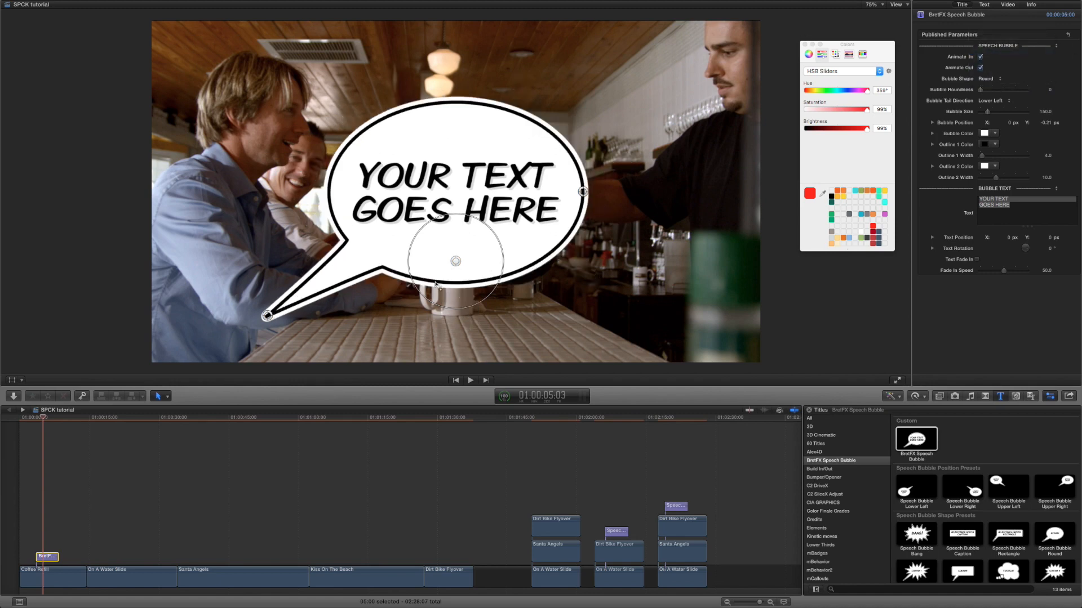
# Move the speech bubble up slightly and shrink it, and extend the tail tip onto the arm of the man in blue
pyautogui.moveTo(456, 262)
pyautogui.mouseDown()
pyautogui.moveTo(504, 275)
pyautogui.moveTo(452, 249)
pyautogui.mouseUp()
pyautogui.moveTo(478, 292)
pyautogui.mouseDown()
pyautogui.moveTo(499, 297)
pyautogui.moveTo(465, 273)
pyautogui.moveTo(492, 296)
pyautogui.moveTo(469, 274)
pyautogui.moveTo(475, 282)
pyautogui.mouseUp()
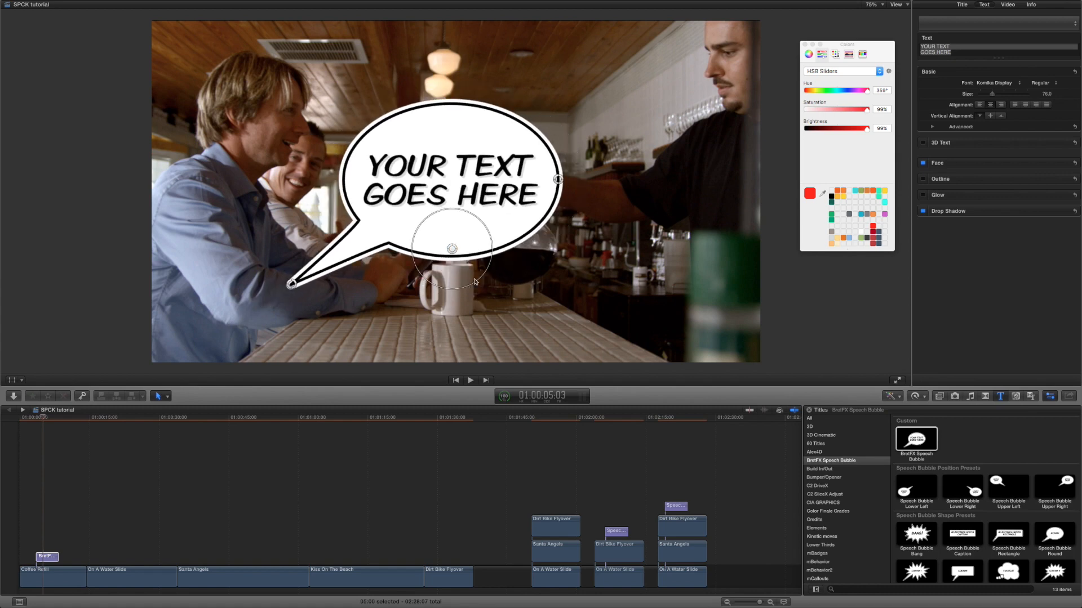
pyautogui.moveTo(294, 289); pyautogui.dragTo(248, 299)
# Change the bubble shape to Rectangle (adjustable width), widen it slightly and increase the bubble roundness
pyautogui.click(964, 6)
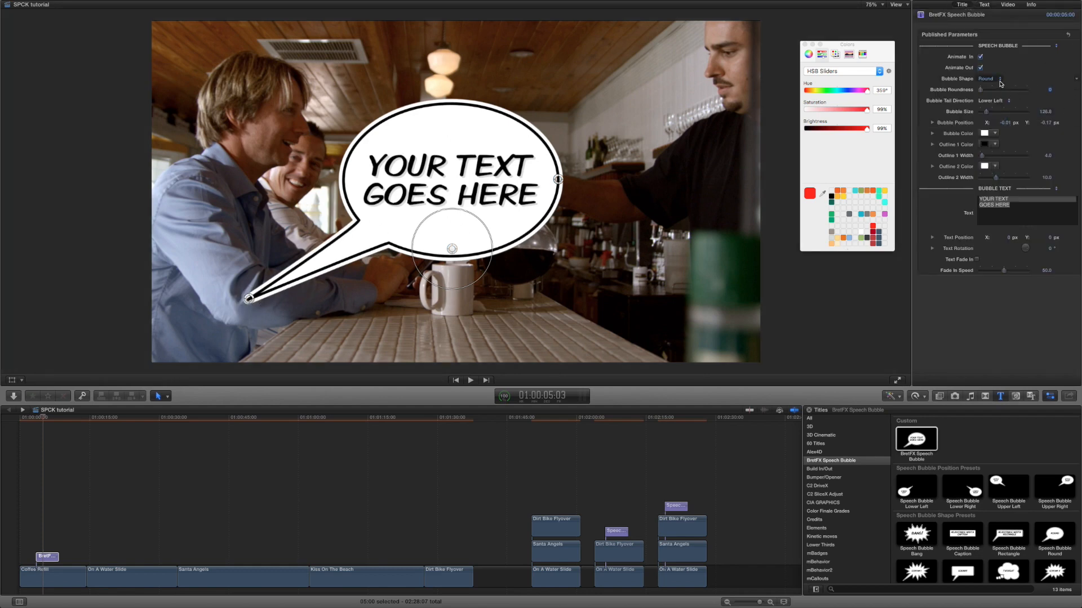
pyautogui.click(1000, 80)
pyautogui.click(512, 235)
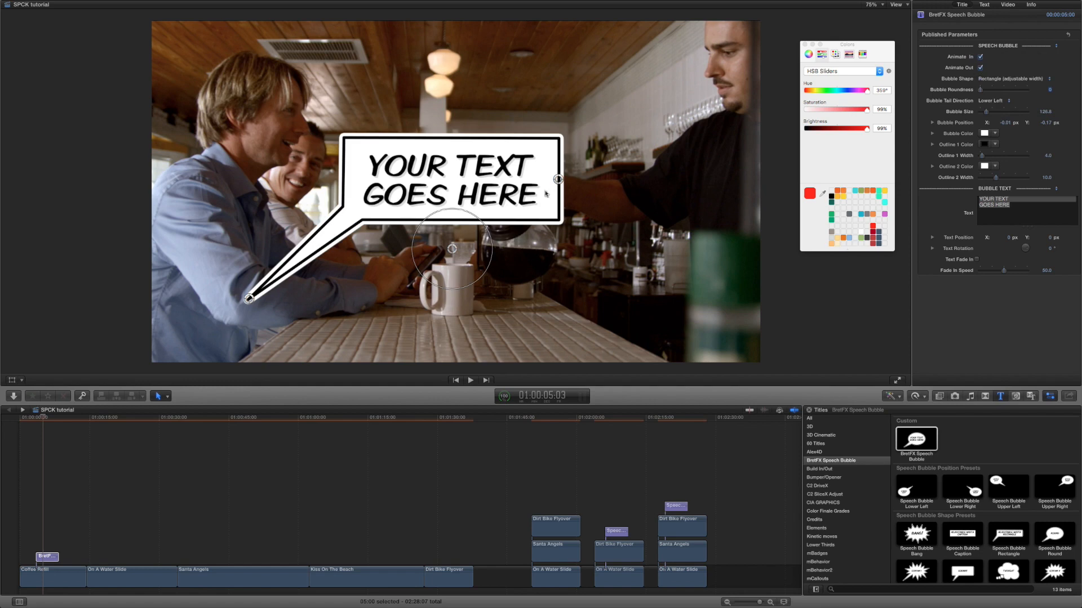
pyautogui.moveTo(557, 181)
pyautogui.mouseDown()
pyautogui.moveTo(716, 188)
pyautogui.moveTo(560, 183)
pyautogui.moveTo(572, 186)
pyautogui.mouseUp()
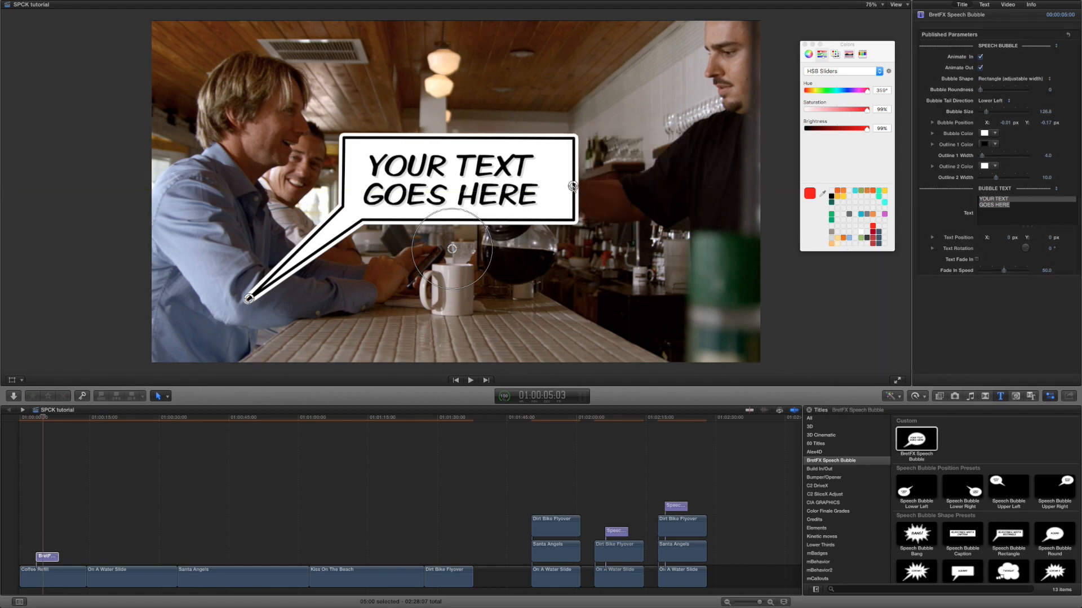
pyautogui.moveTo(981, 92); pyautogui.dragTo(991, 94)
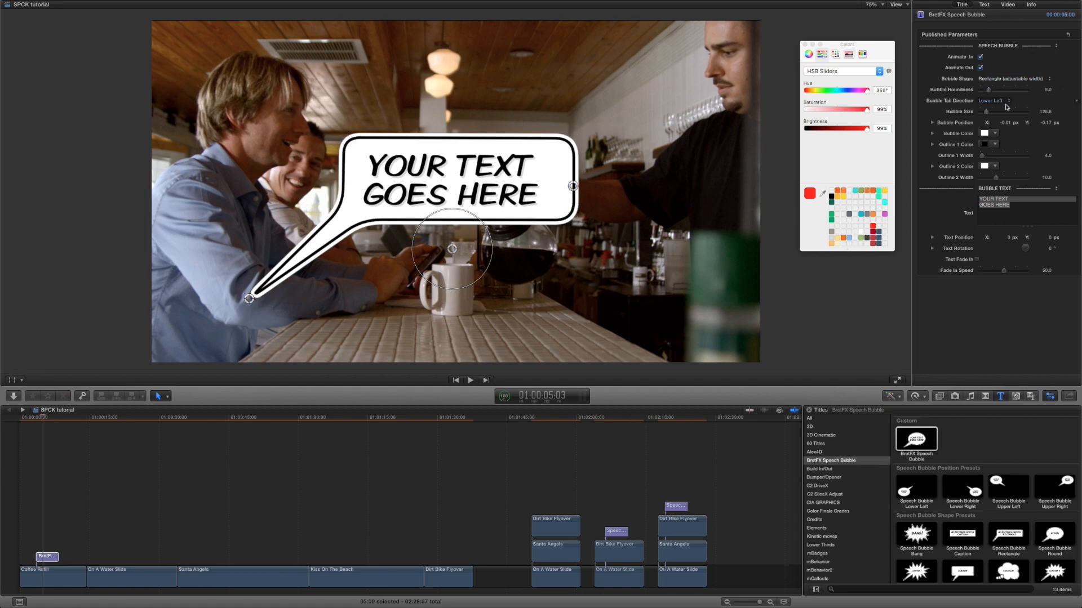
# Set the bubble tail direction to Upper Right and reposition the bubble so the tail points at the waiter
pyautogui.click(995, 101)
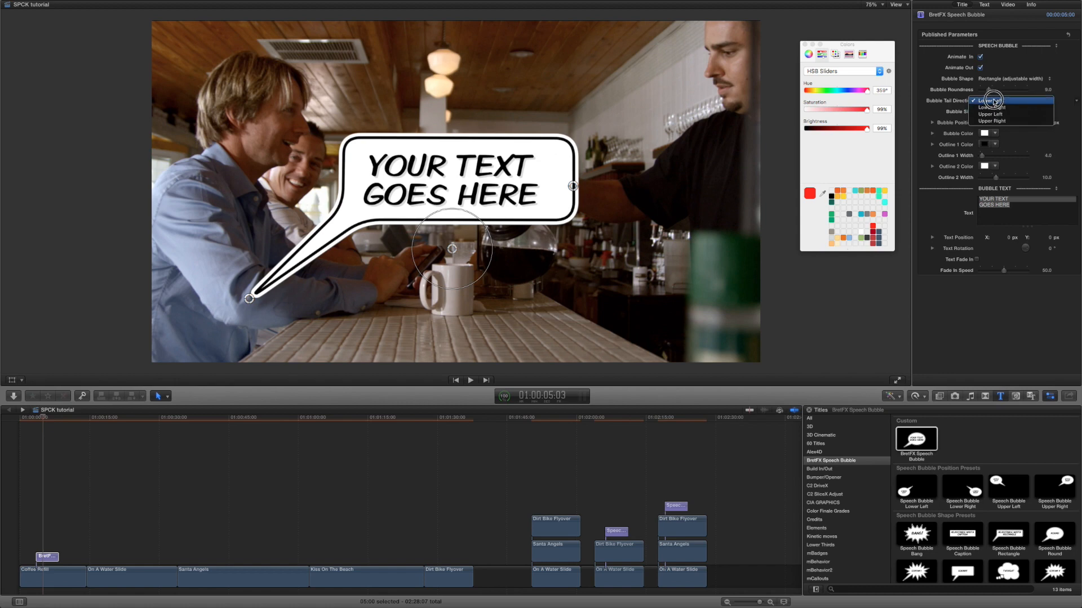
pyautogui.click(992, 121)
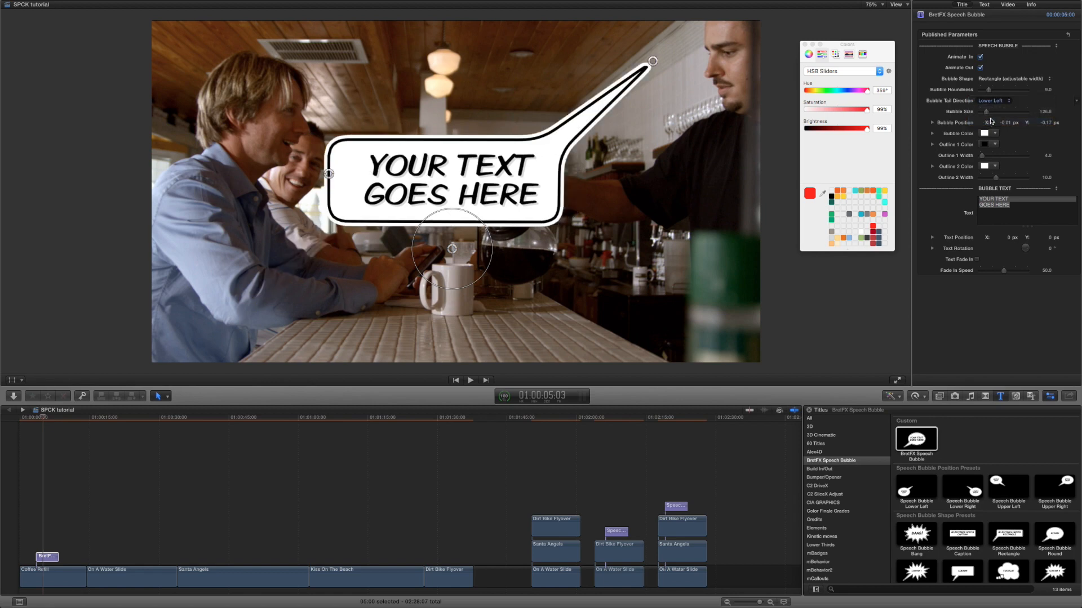
pyautogui.moveTo(452, 249); pyautogui.dragTo(499, 286)
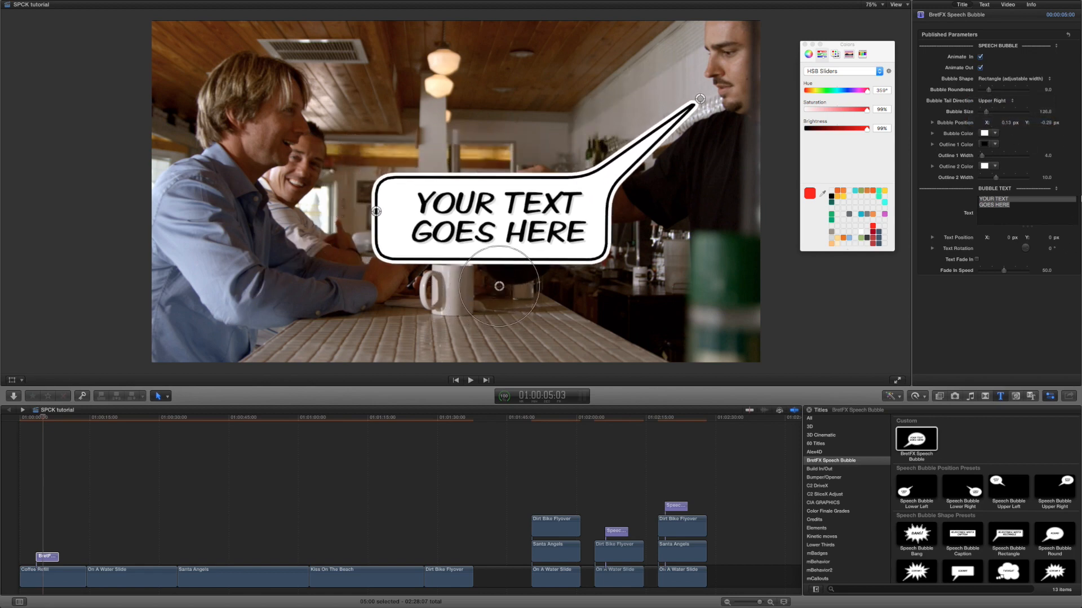
# Set the bubble shape to Round and the bubble color to orange
pyautogui.click(1006, 79)
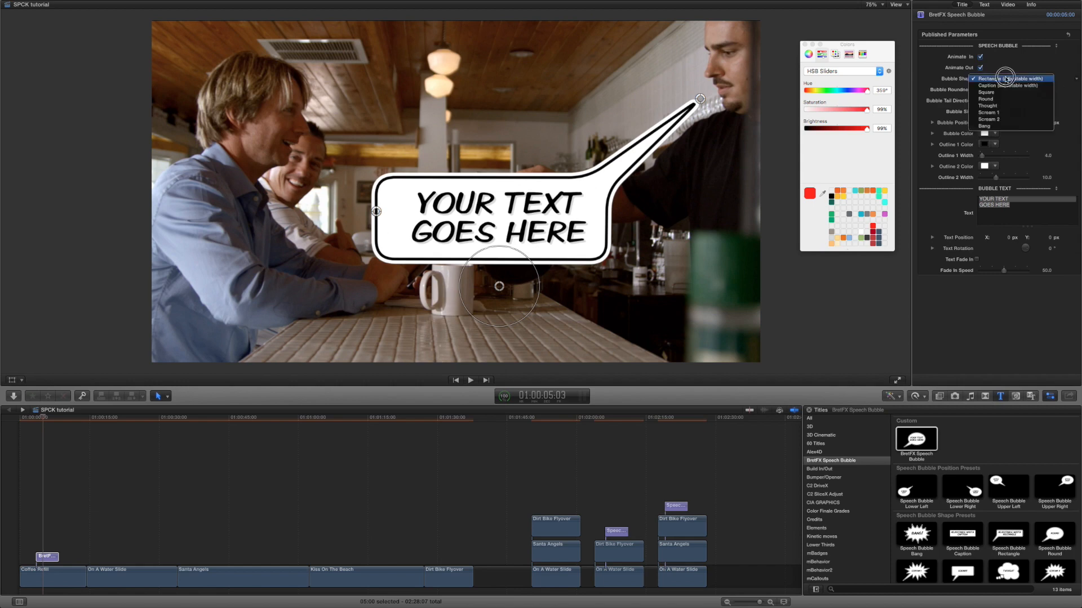
pyautogui.click(995, 99)
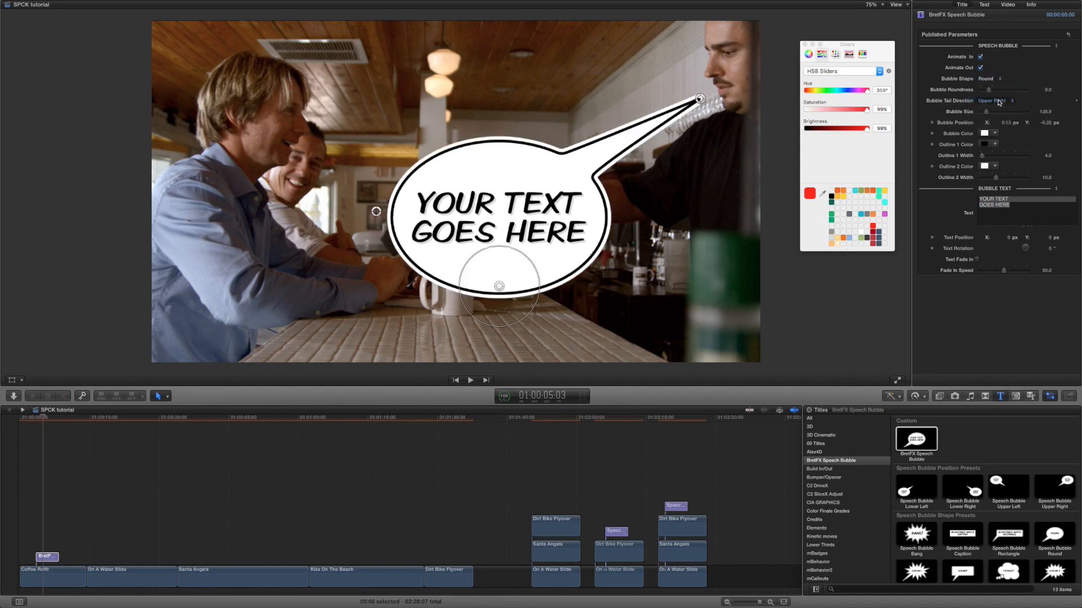
pyautogui.click(986, 135)
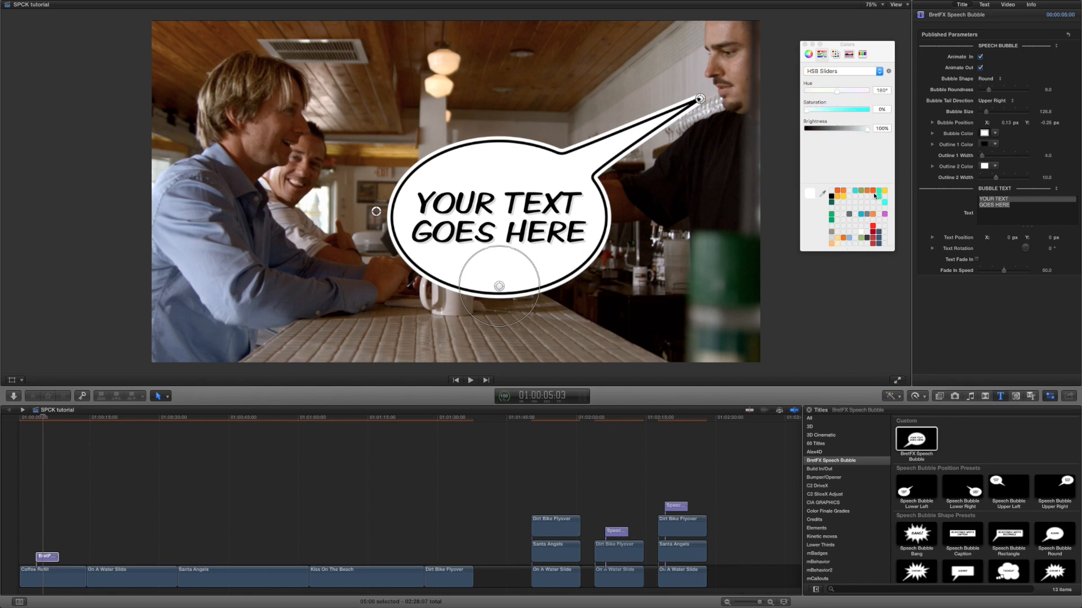
pyautogui.click(838, 192)
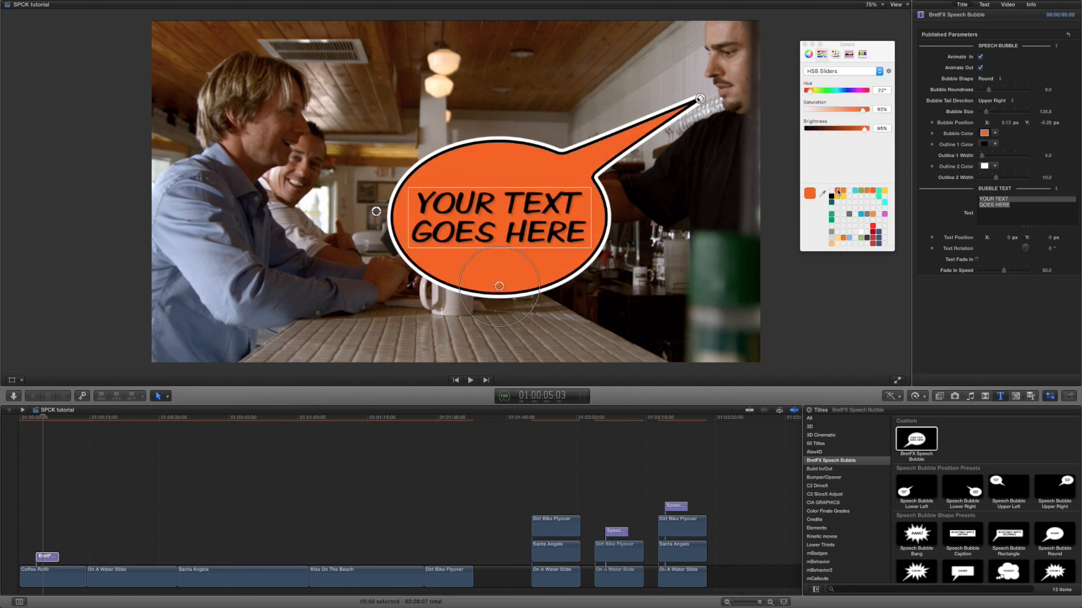
# Increase the Outline 1 width slightly and set the Outline 2 color to teal blue
pyautogui.moveTo(982, 159)
pyautogui.mouseDown()
pyautogui.moveTo(995, 158)
pyautogui.moveTo(983, 159)
pyautogui.mouseUp()
pyautogui.click(984, 166)
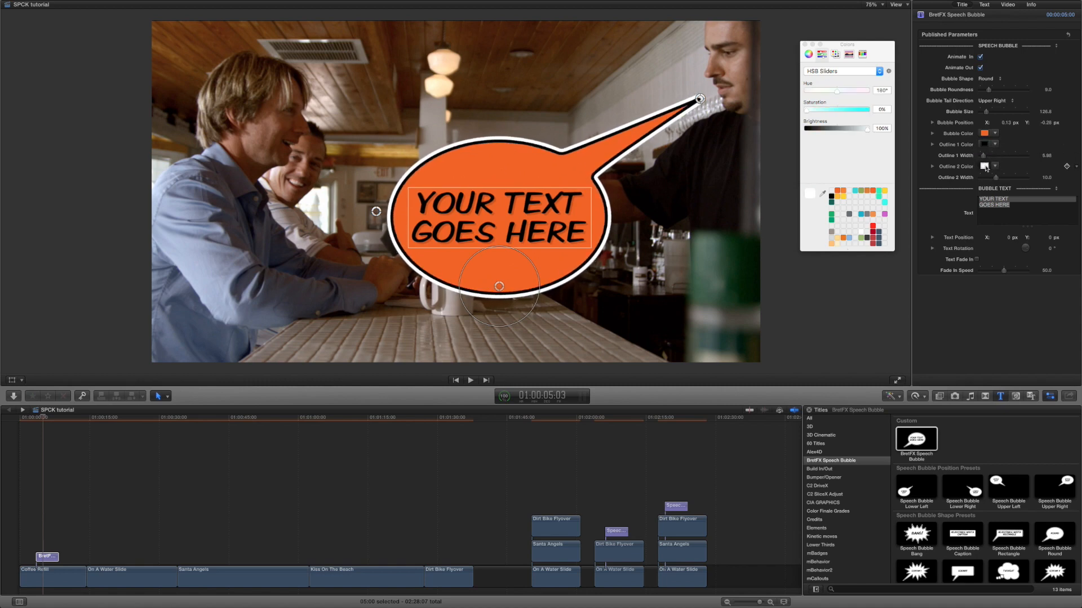
pyautogui.click(862, 215)
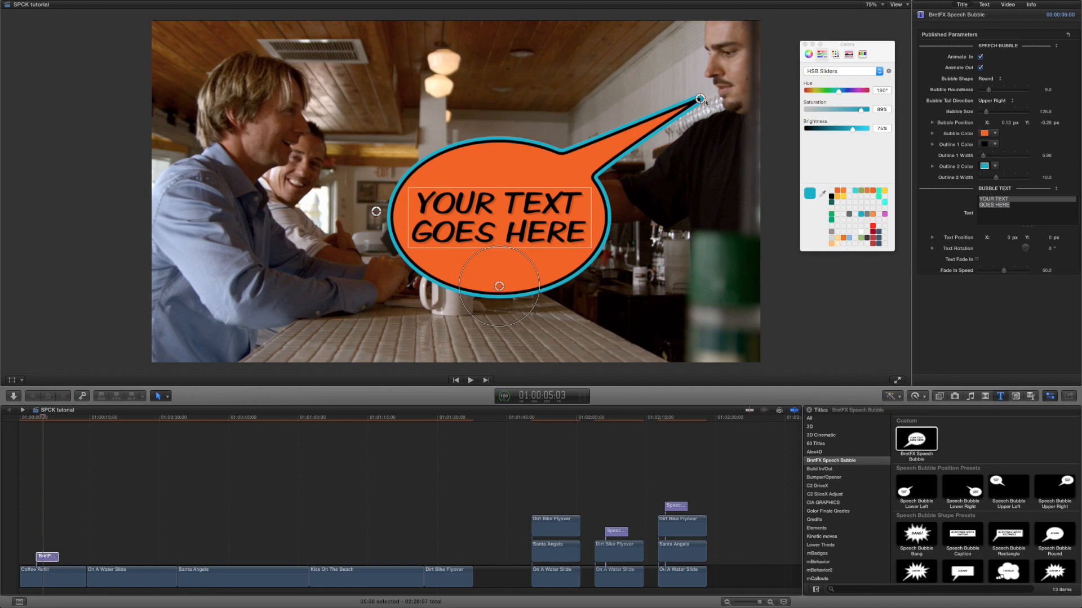
# Move the bubble down toward the waiter and pull the tail tip back to just in front of his chin
pyautogui.moveTo(500, 286); pyautogui.dragTo(518, 302)
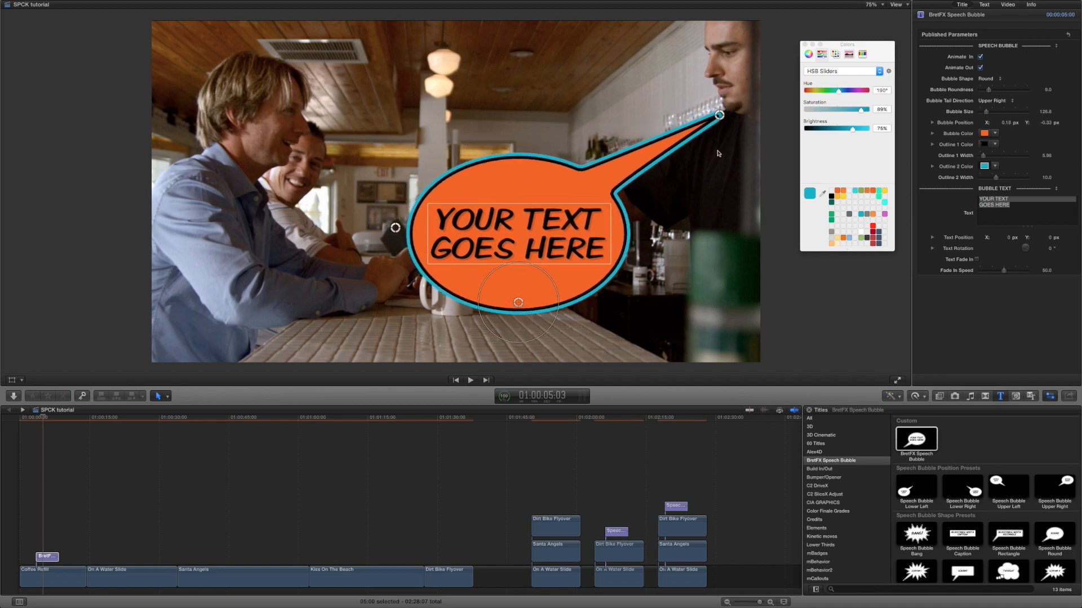
pyautogui.moveTo(720, 115); pyautogui.dragTo(699, 107)
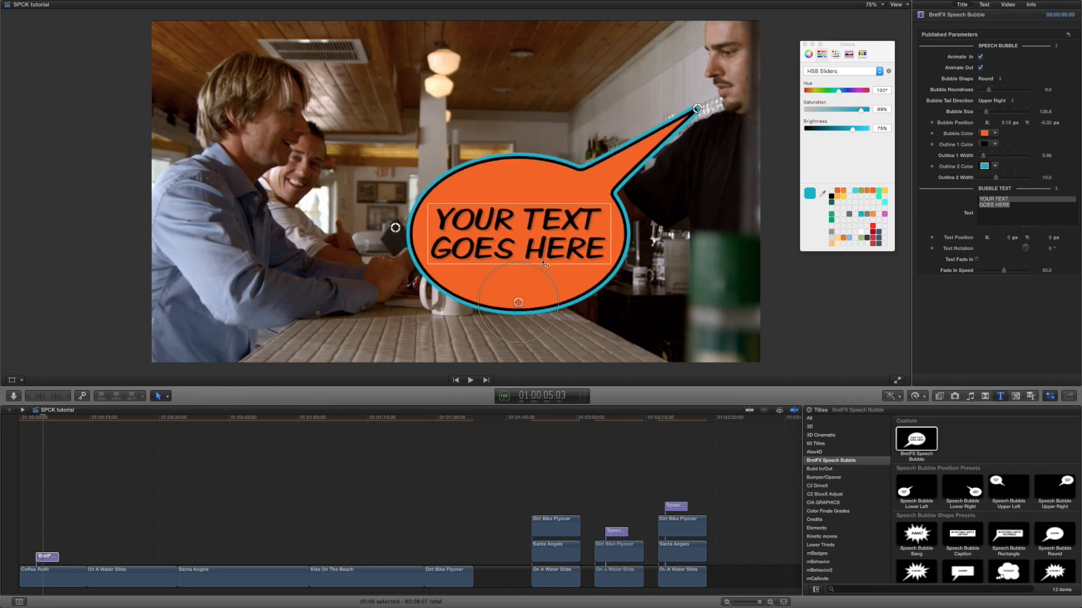
# Replace the bubble's placeholder text with "MORE COFFEE?" on two lines
pyautogui.doubleClick(538, 216)
pyautogui.doubleClick(545, 220)
pyautogui.tripleClick(548, 223)
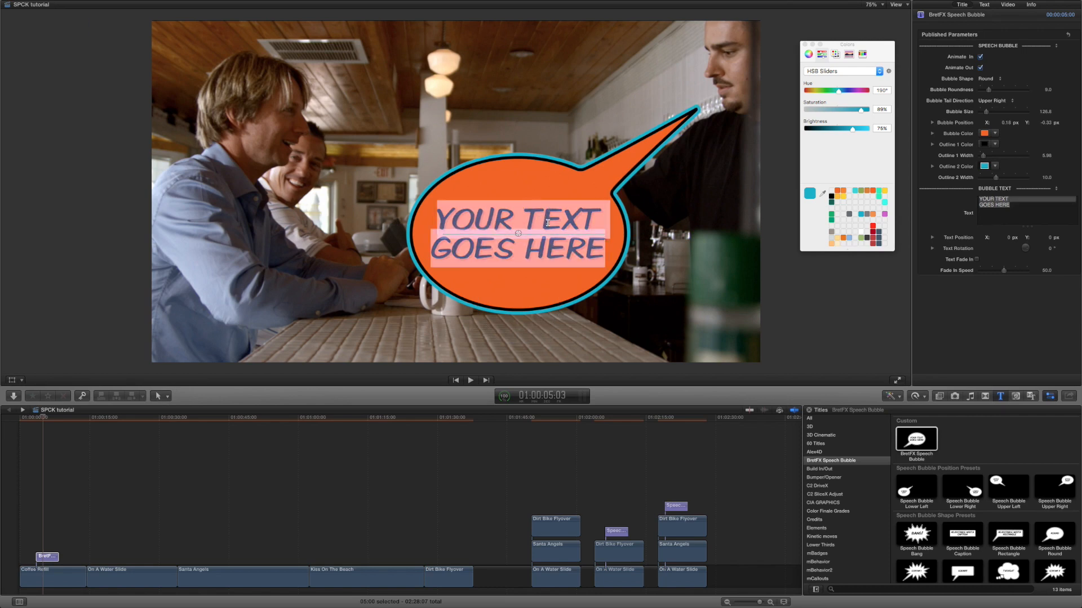
pyautogui.write('mora')
pyautogui.press('BackSpace')
pyautogui.press('BackSpace')
pyautogui.press('BackSpace')
pyautogui.press('BackSpace')
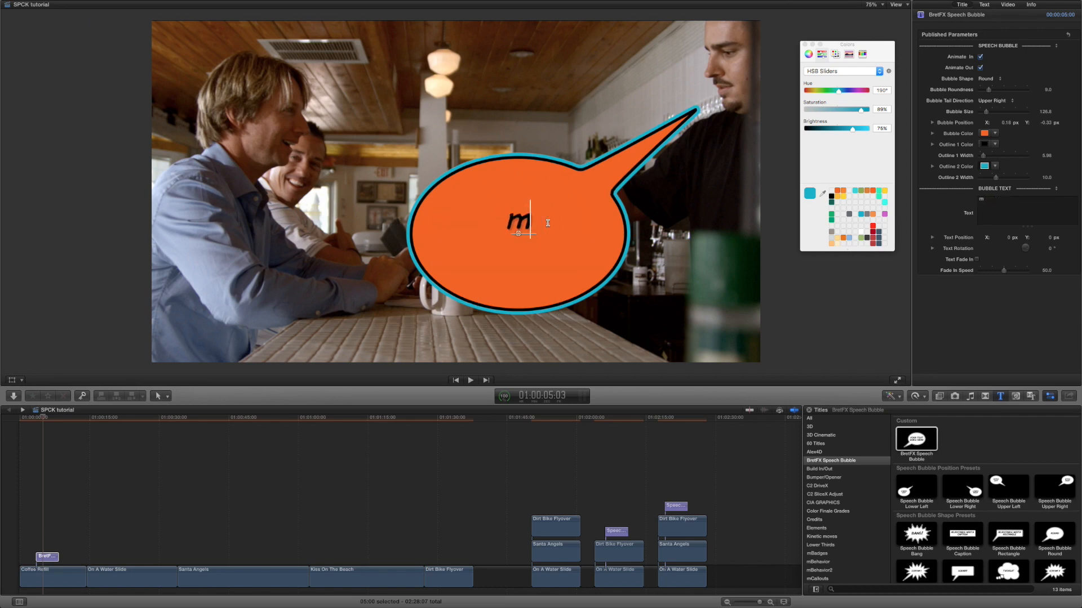
pyautogui.write('MORE')
pyautogui.press('Return')
pyautogui.write('COFFEE')
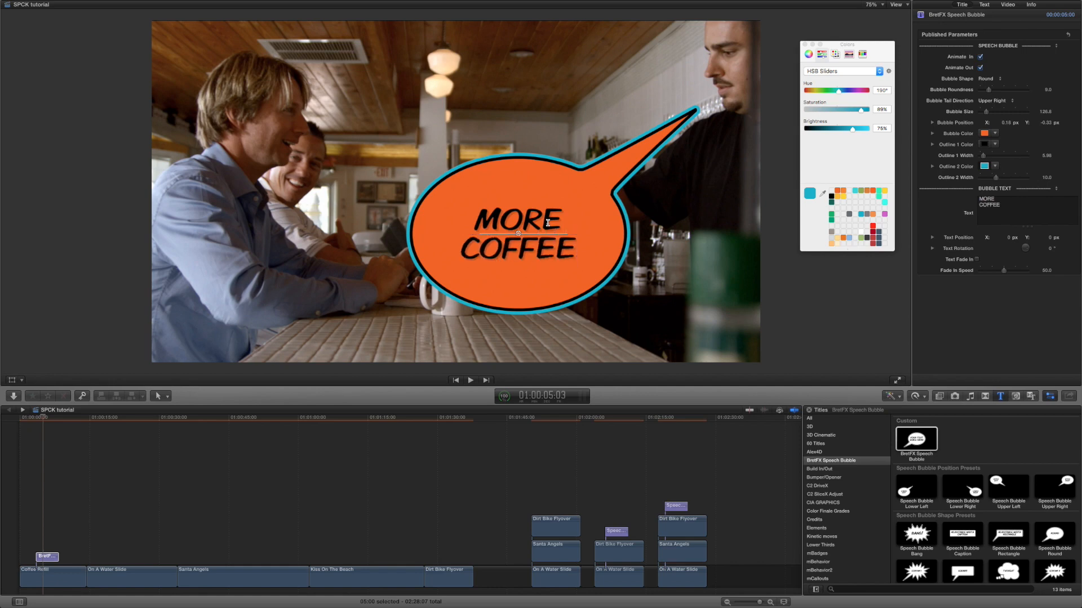
pyautogui.write('?')
# Set the bubble text size to 84 and nudge the text up within the bubble
pyautogui.click(988, 7)
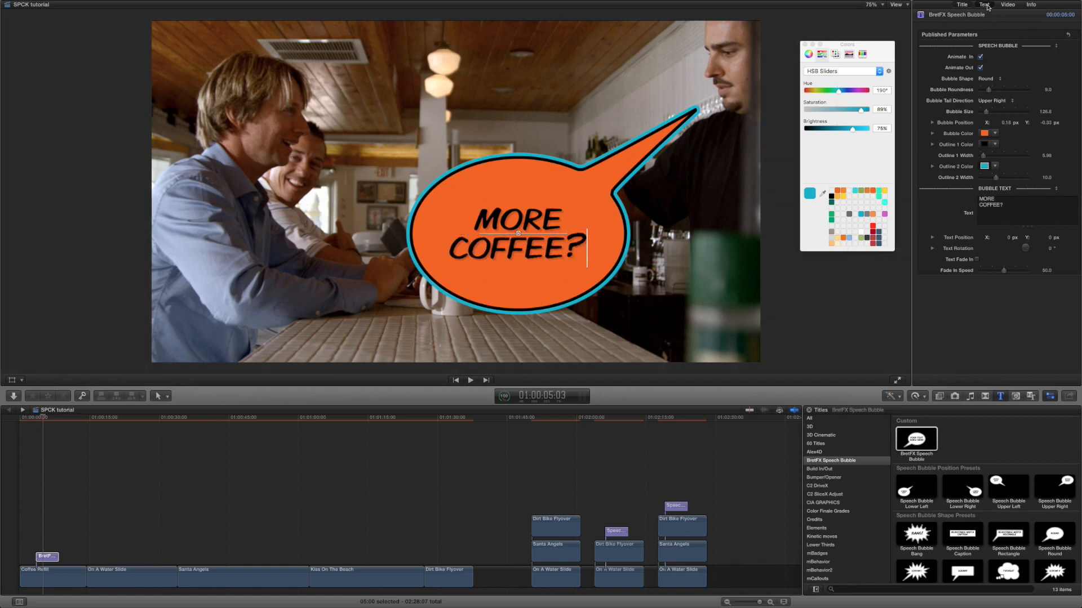
pyautogui.moveTo(998, 98); pyautogui.dragTo(1003, 97)
pyautogui.moveTo(518, 235); pyautogui.dragTo(517, 230)
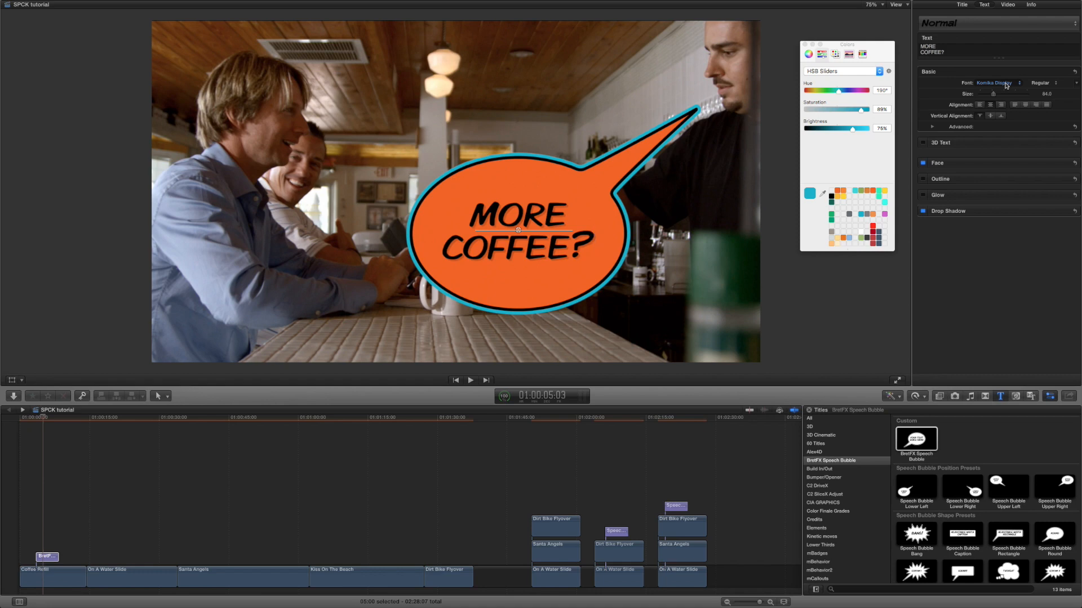
# Set the face color of the speech bubble text to white
pyautogui.click(1062, 163)
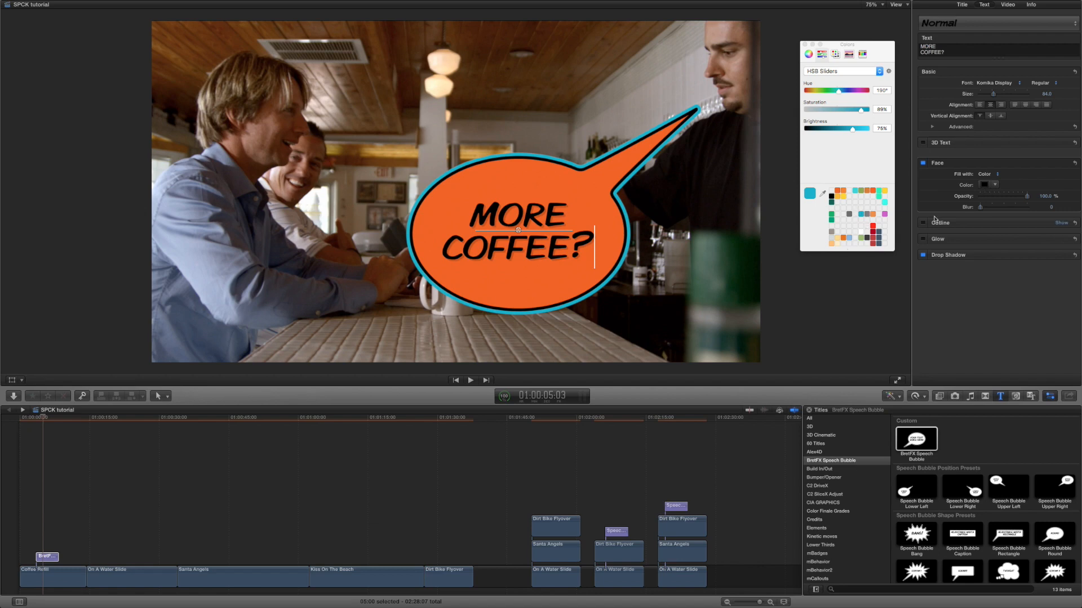
pyautogui.click(861, 233)
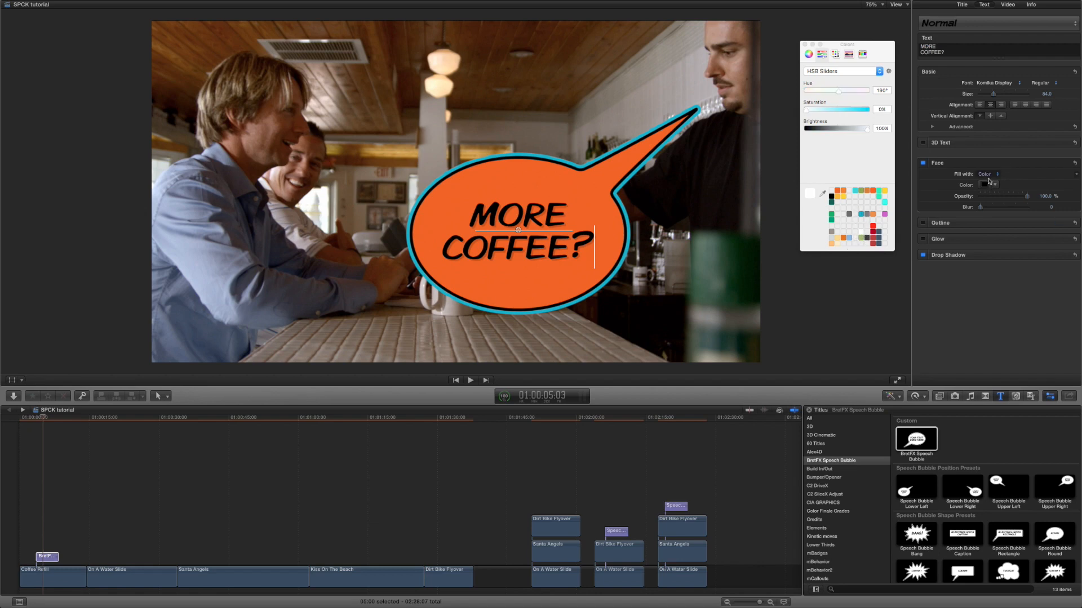
pyautogui.click(984, 185)
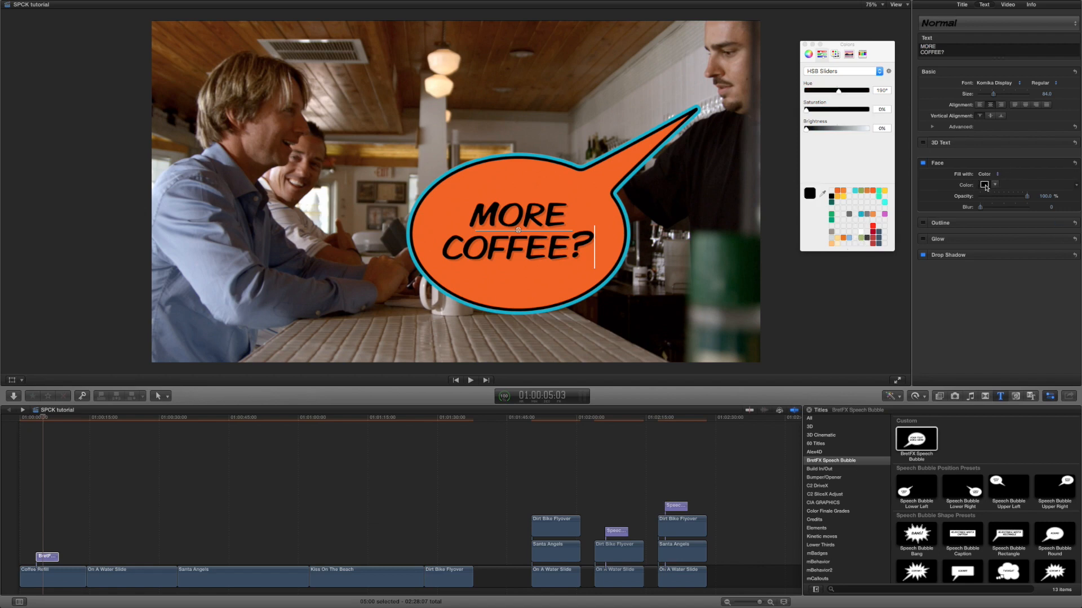
pyautogui.click(860, 233)
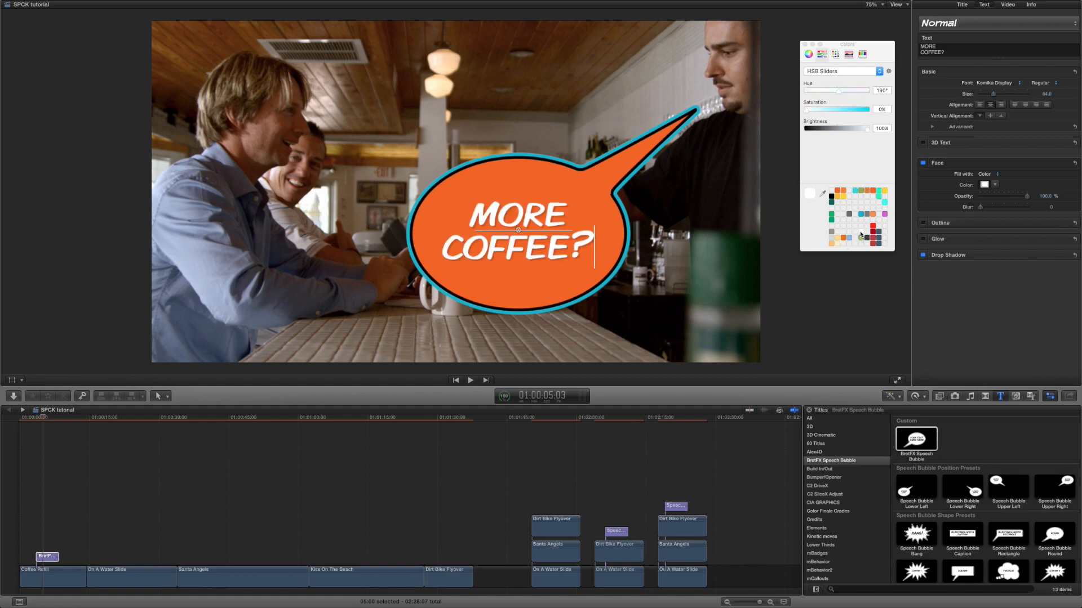
# Shift the speech bubble title along the timeline to start at 01:00:04:10 and play back its animation
pyautogui.click(961, 7)
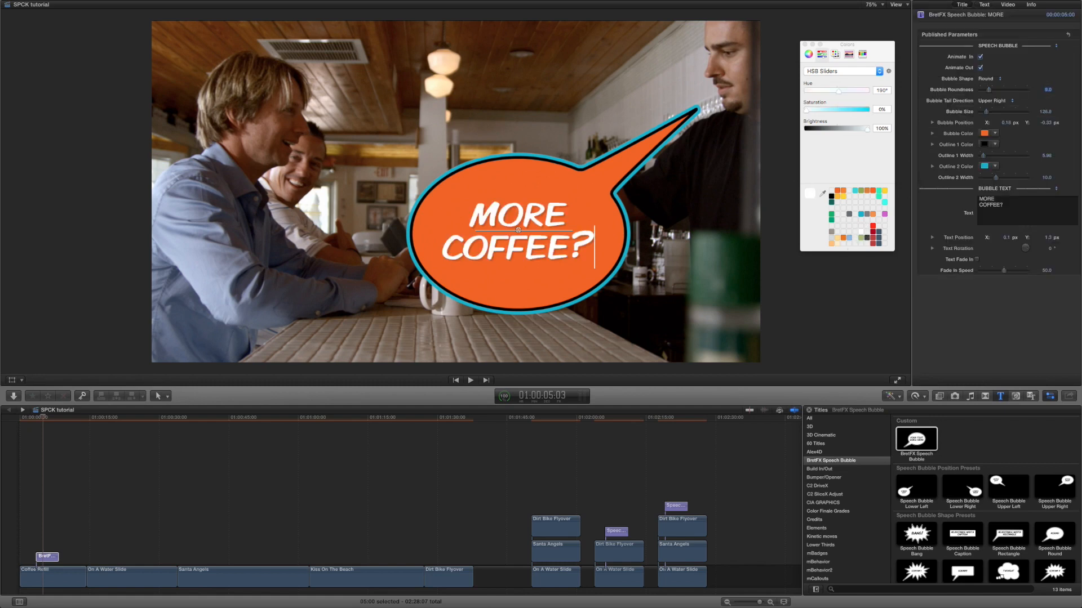
pyautogui.click(39, 422)
pyautogui.press('space')
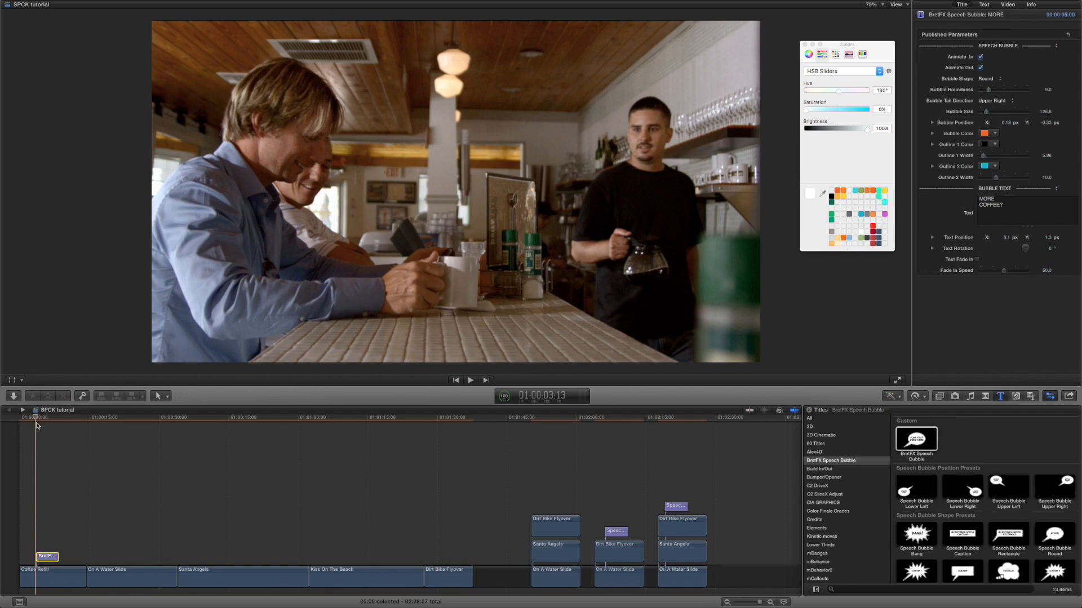
pyautogui.moveTo(45, 558); pyautogui.dragTo(49, 559)
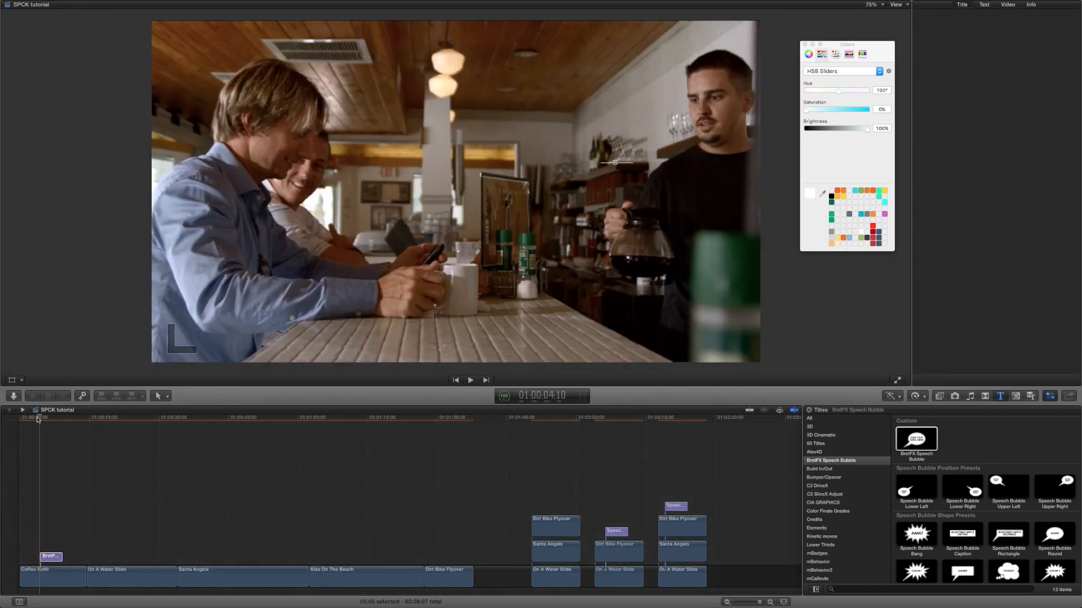
pyautogui.press('space')
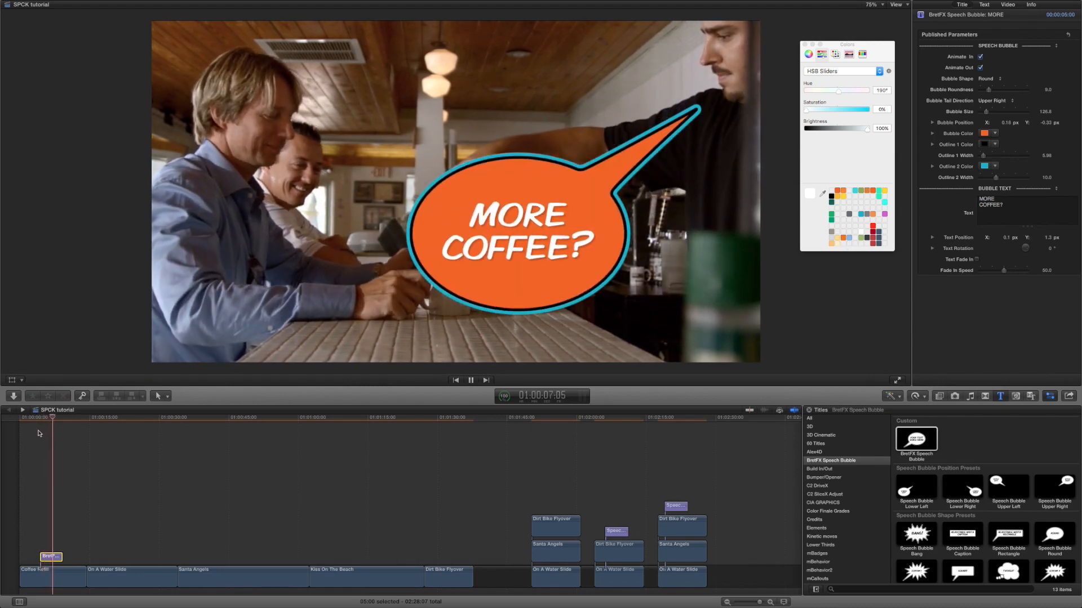
pyautogui.press('space')
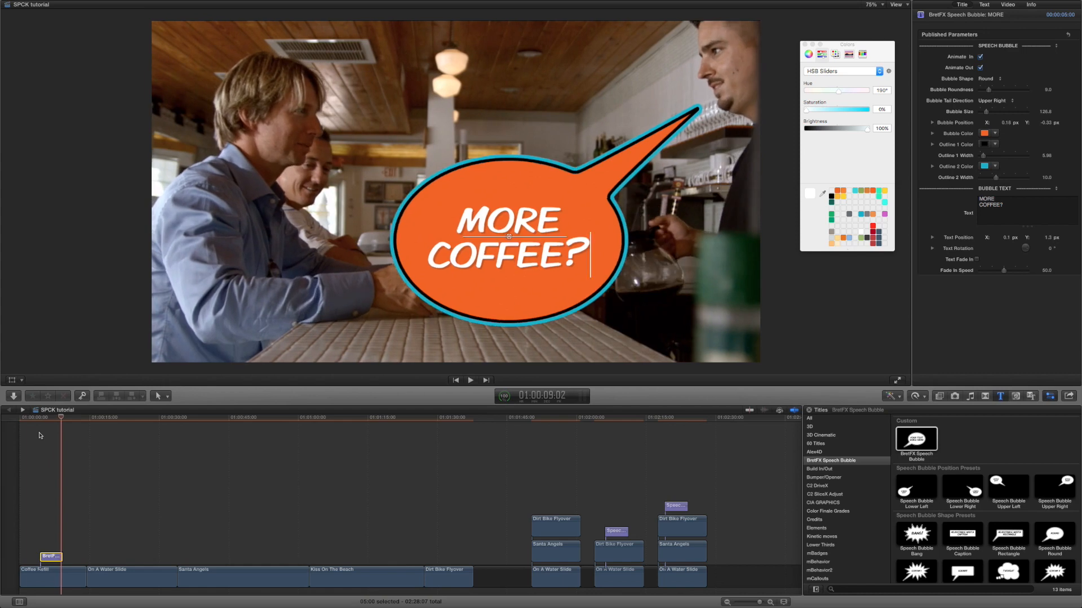
pyautogui.click(42, 417)
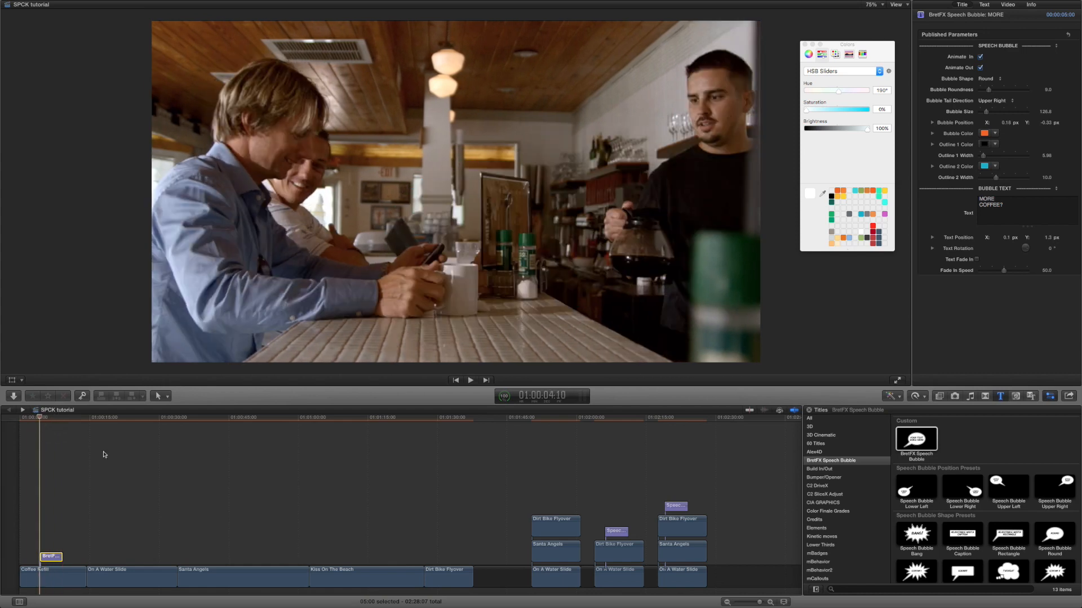
pyautogui.press('space')
pyautogui.press('space')
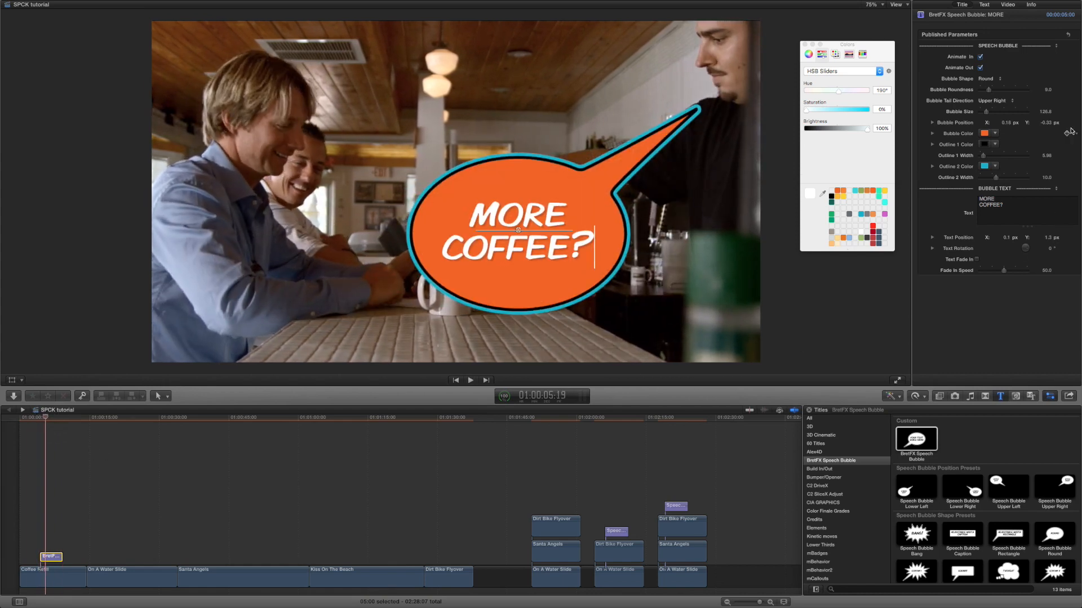
# Turn on Text Fade In for the bubble text and play back the title's animate-in and animate-out
pyautogui.click(978, 261)
pyautogui.click(977, 260)
pyautogui.click(559, 250)
pyautogui.press('super+a')
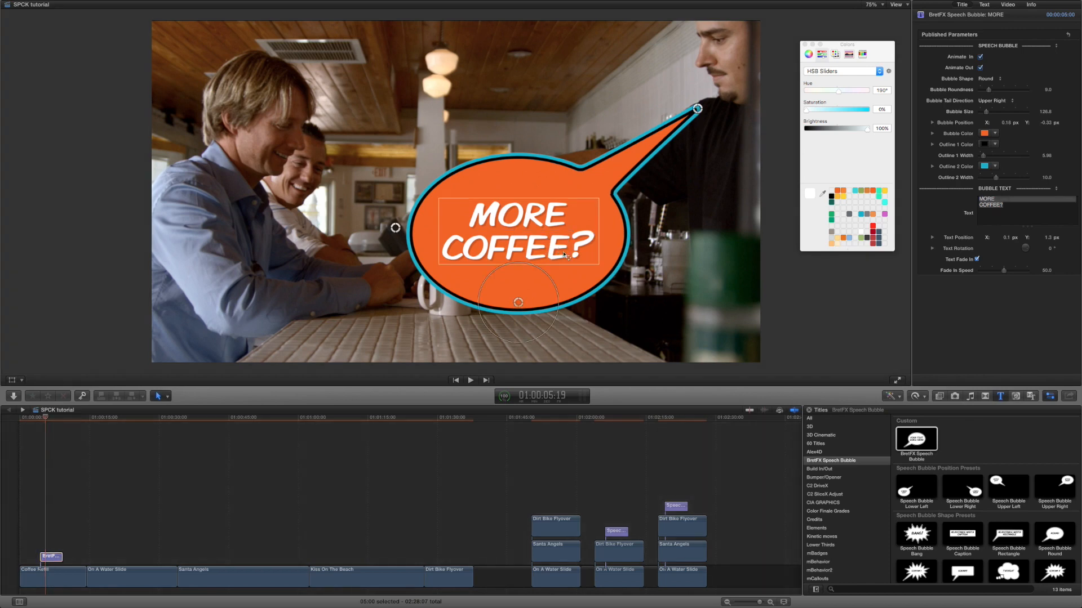
pyautogui.click(45, 417)
pyautogui.press('space')
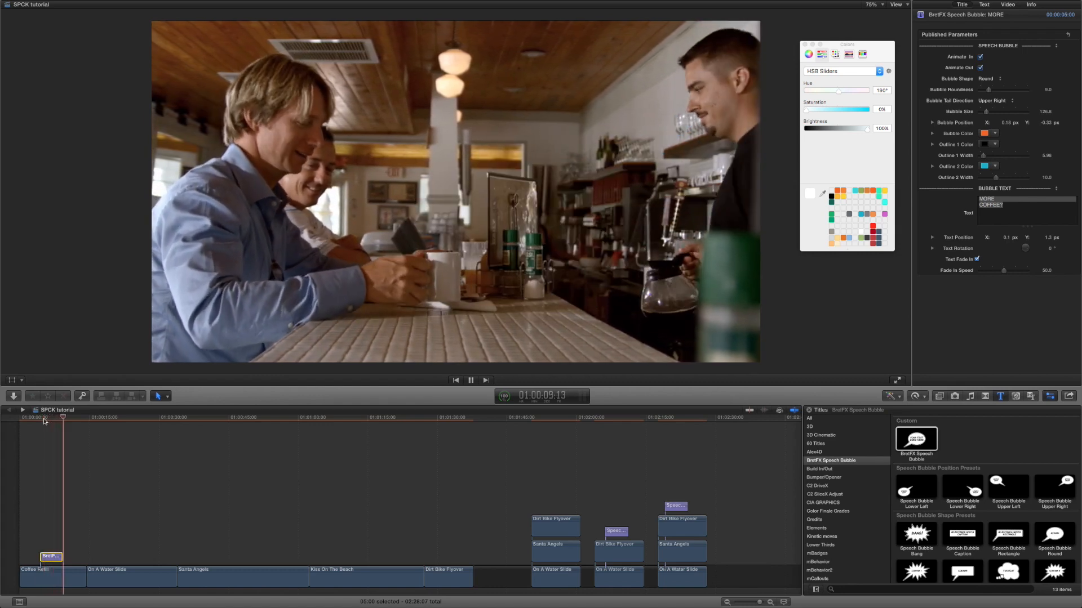
pyautogui.click(46, 418)
pyautogui.press('space')
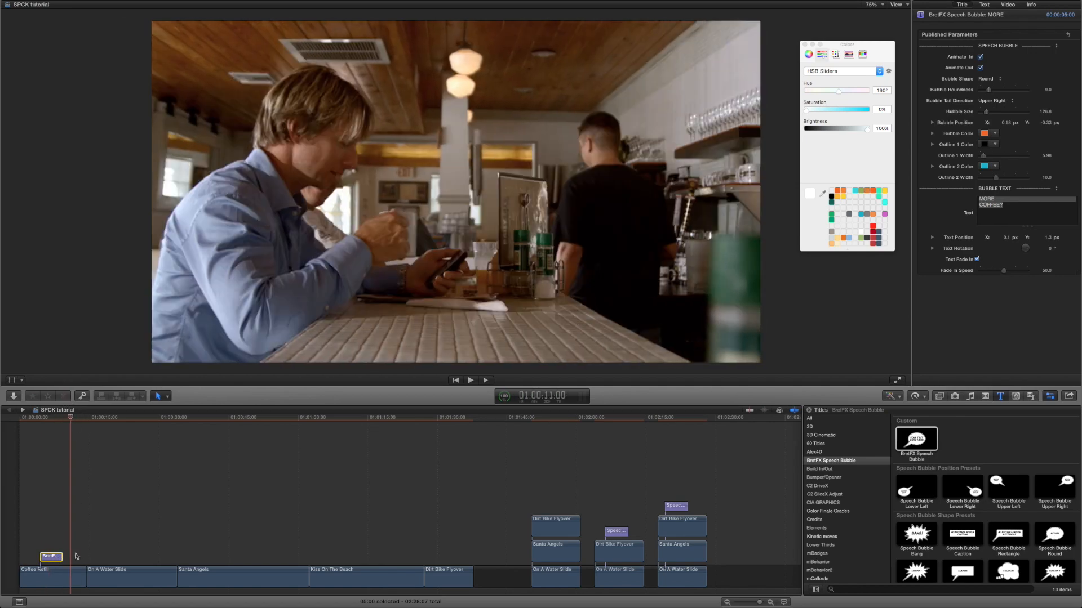
# Apply the BretFX Cartoon Effect to the Coffee Refill clip and reveal its parameters with the playhead near 01:00:02:27
pyautogui.click(62, 574)
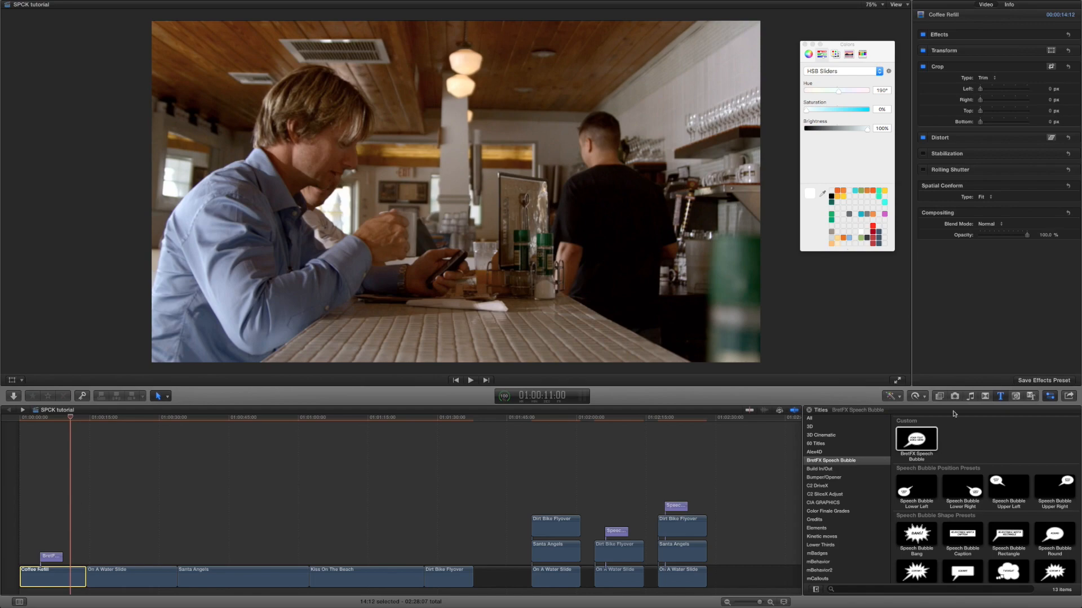
pyautogui.click(939, 397)
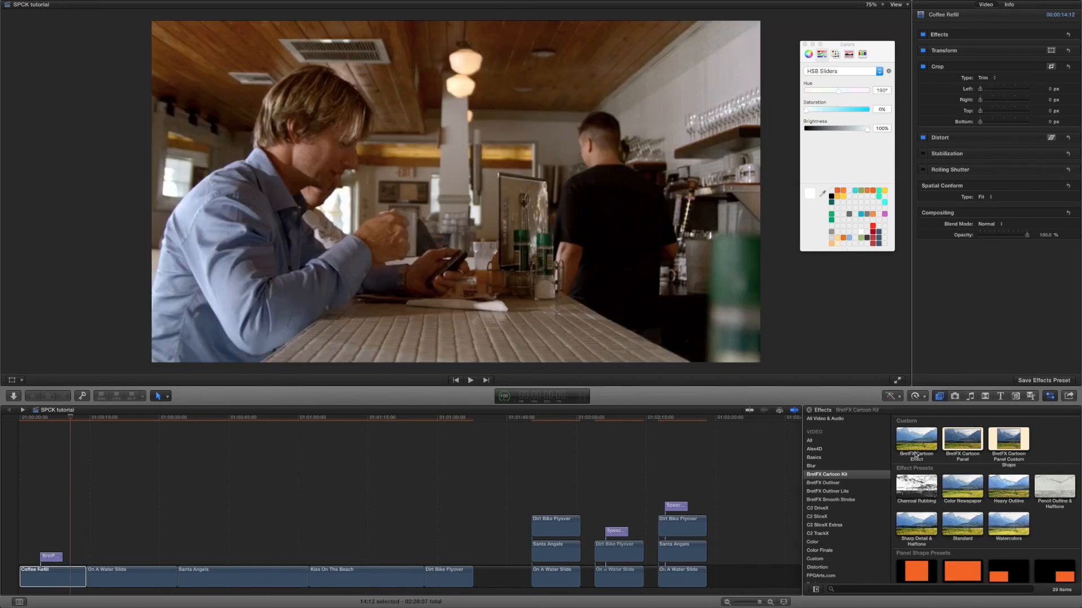
pyautogui.moveTo(916, 442); pyautogui.dragTo(65, 579)
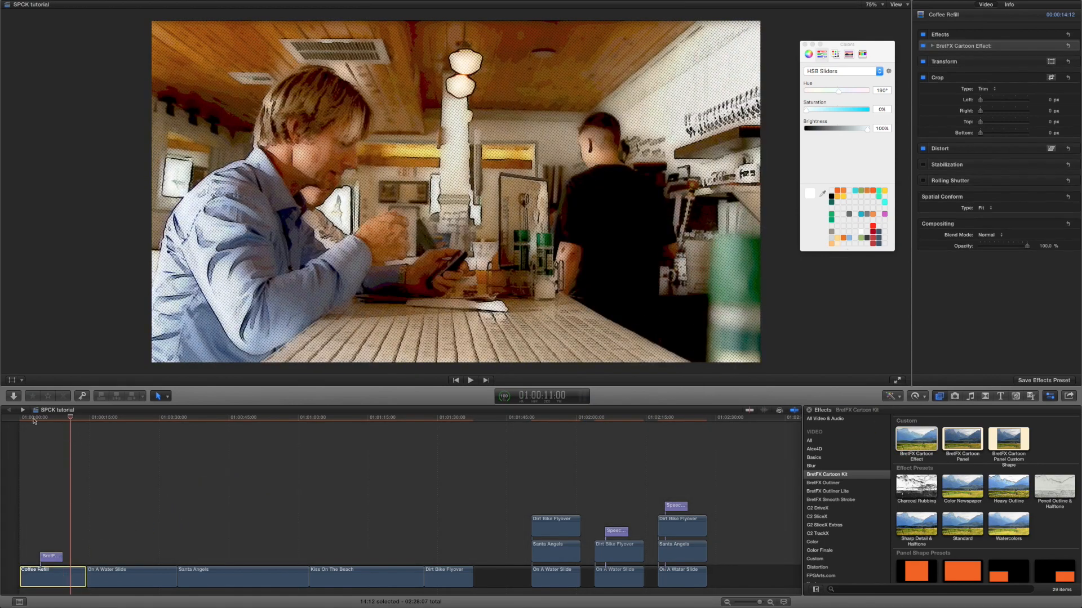
pyautogui.click(34, 420)
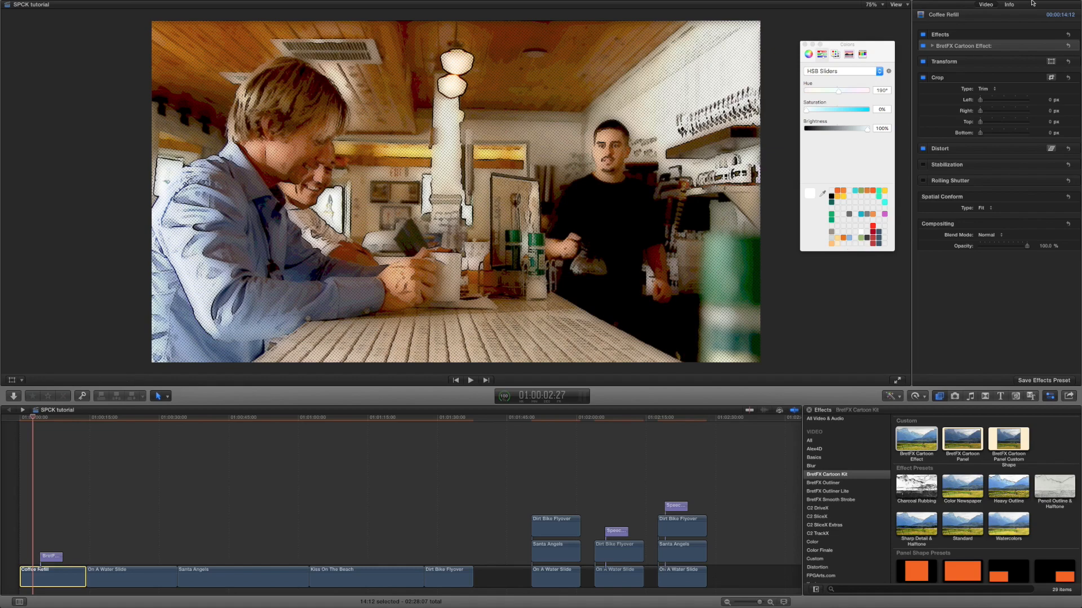
pyautogui.click(932, 46)
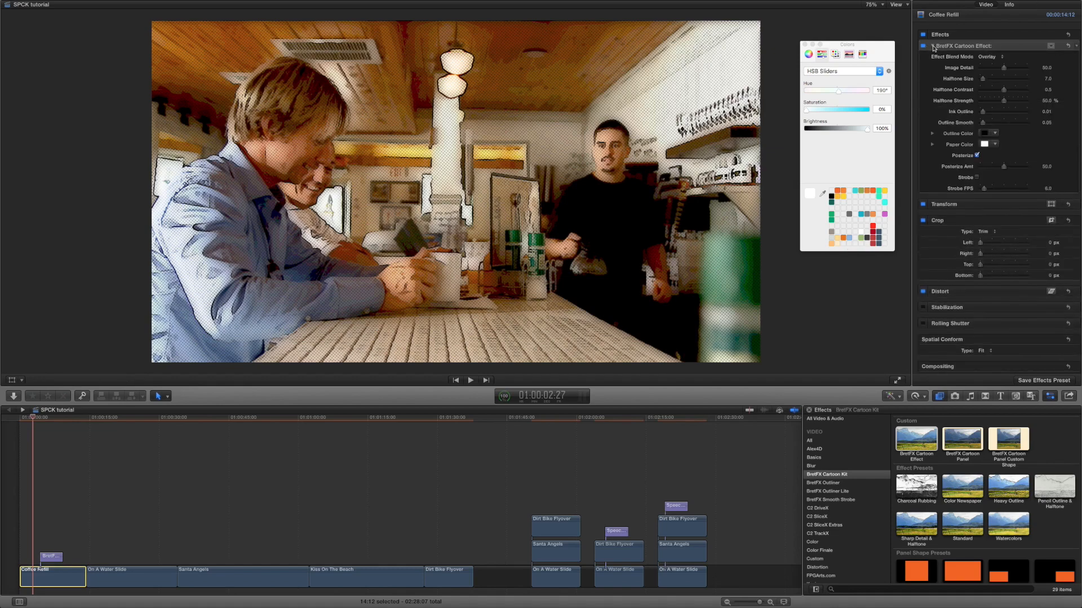
# Try the Lighten blend mode on the cartoon effect and restore Overlay
pyautogui.click(993, 58)
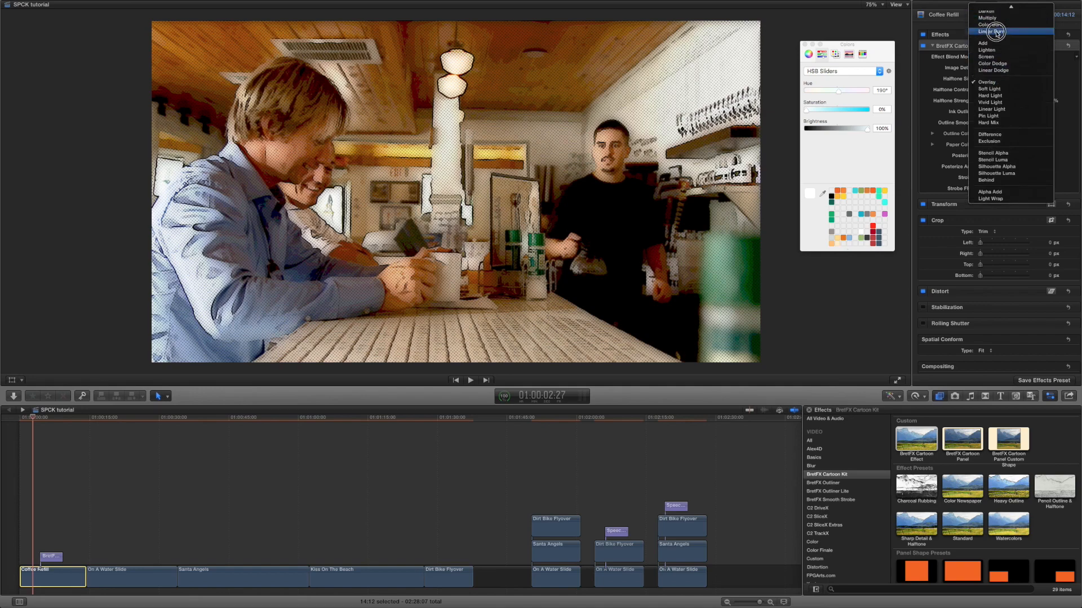
pyautogui.click(993, 51)
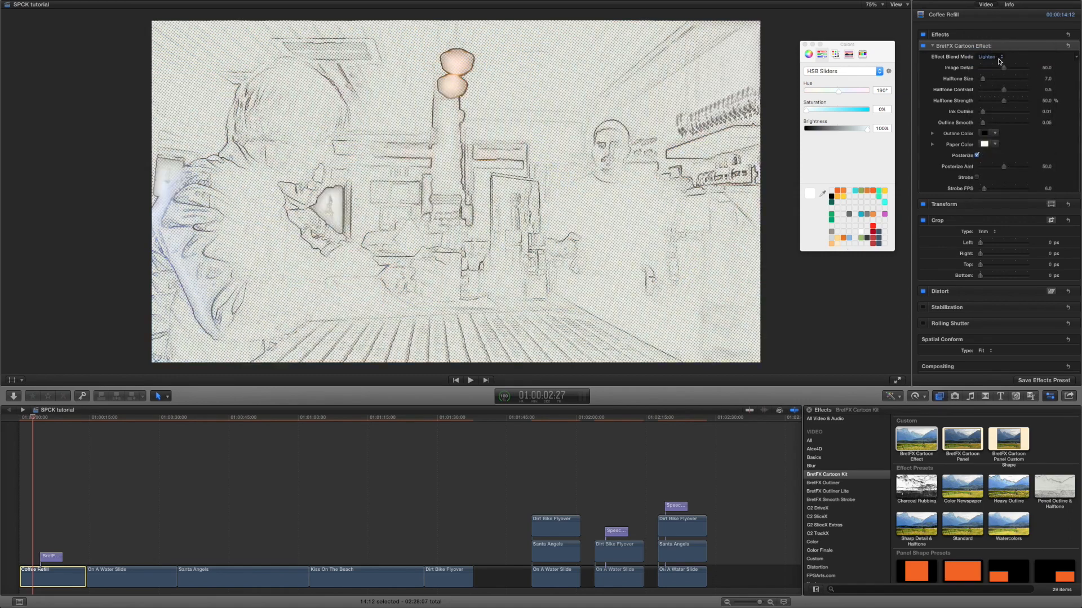
pyautogui.click(993, 59)
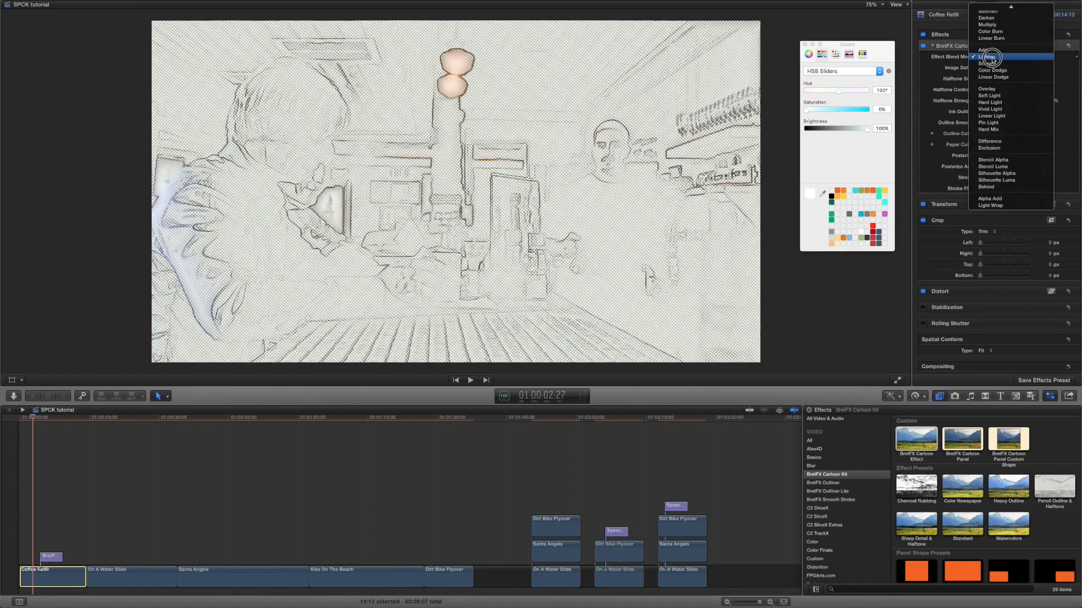
pyautogui.click(996, 89)
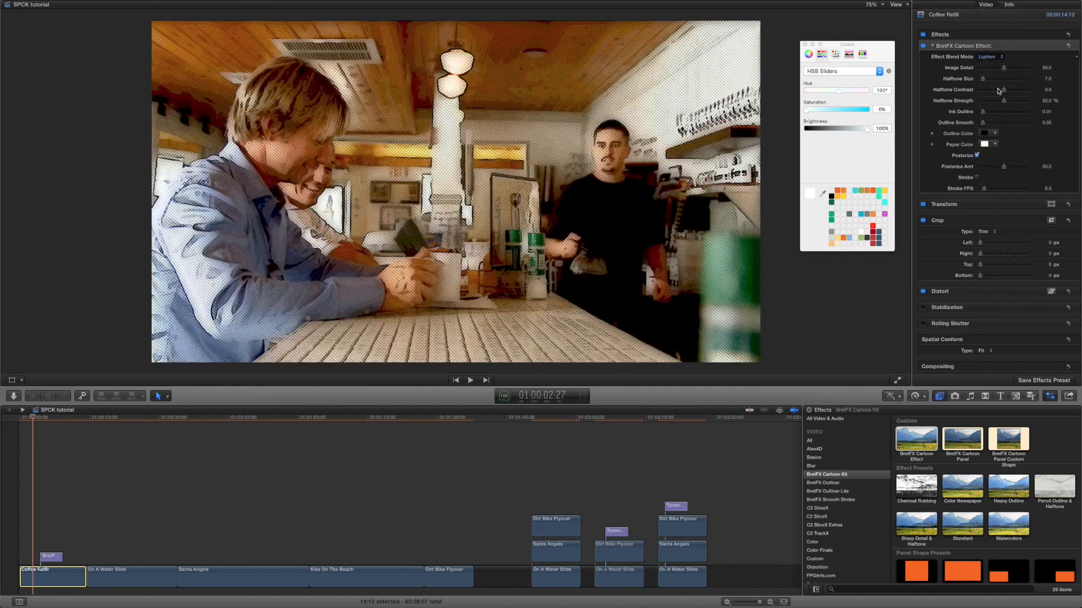
# Set the cartoon effect's Image Detail to 21.57, Halftone Size to 17, Halftone Contrast to 0.42, Halftone Strength to 25.47% and Outline Smooth to 0.01
pyautogui.moveTo(1004, 68)
pyautogui.mouseDown()
pyautogui.moveTo(958, 68)
pyautogui.moveTo(1047, 72)
pyautogui.moveTo(985, 71)
pyautogui.moveTo(1002, 102)
pyautogui.moveTo(956, 103)
pyautogui.moveTo(998, 101)
pyautogui.moveTo(980, 114)
pyautogui.moveTo(996, 102)
pyautogui.moveTo(987, 103)
pyautogui.moveTo(991, 124)
pyautogui.moveTo(980, 124)
pyautogui.mouseUp()
# Set the cartoon effect's Outline Color to bright red
pyautogui.click(874, 231)
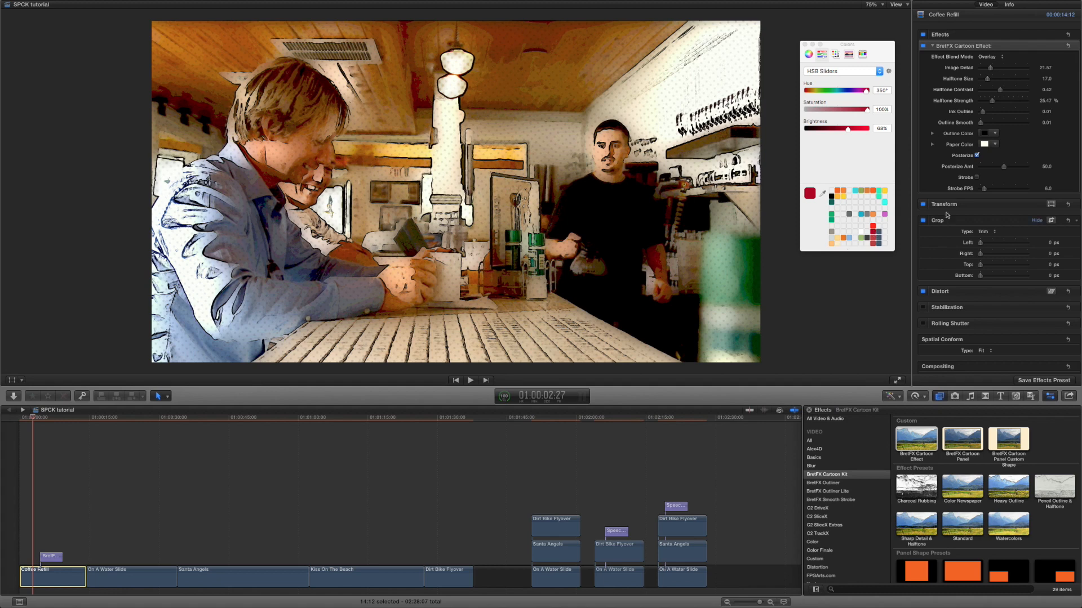
pyautogui.click(985, 136)
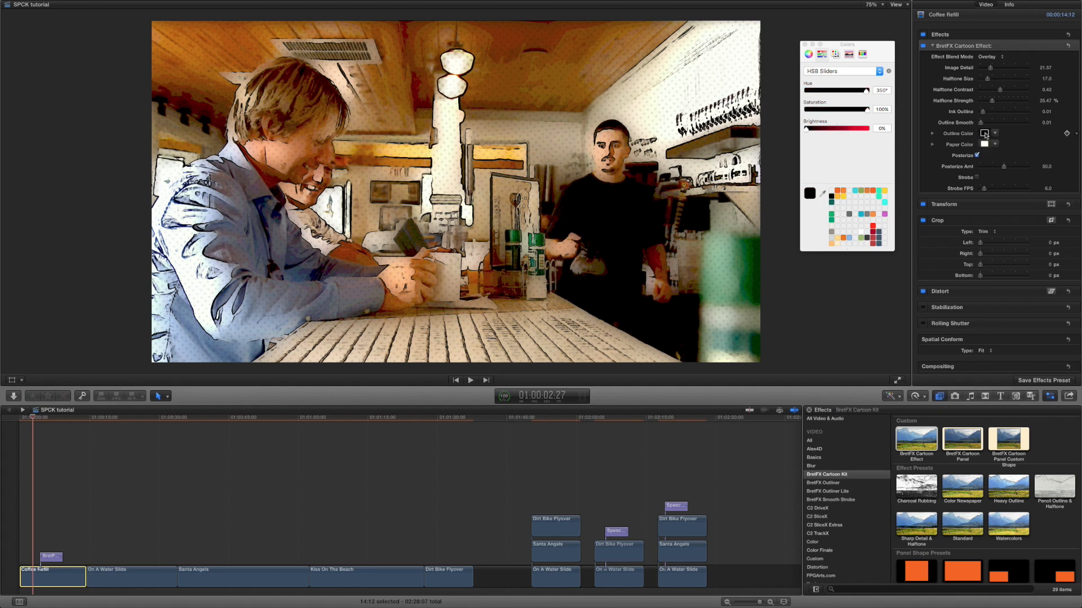
pyautogui.click(874, 226)
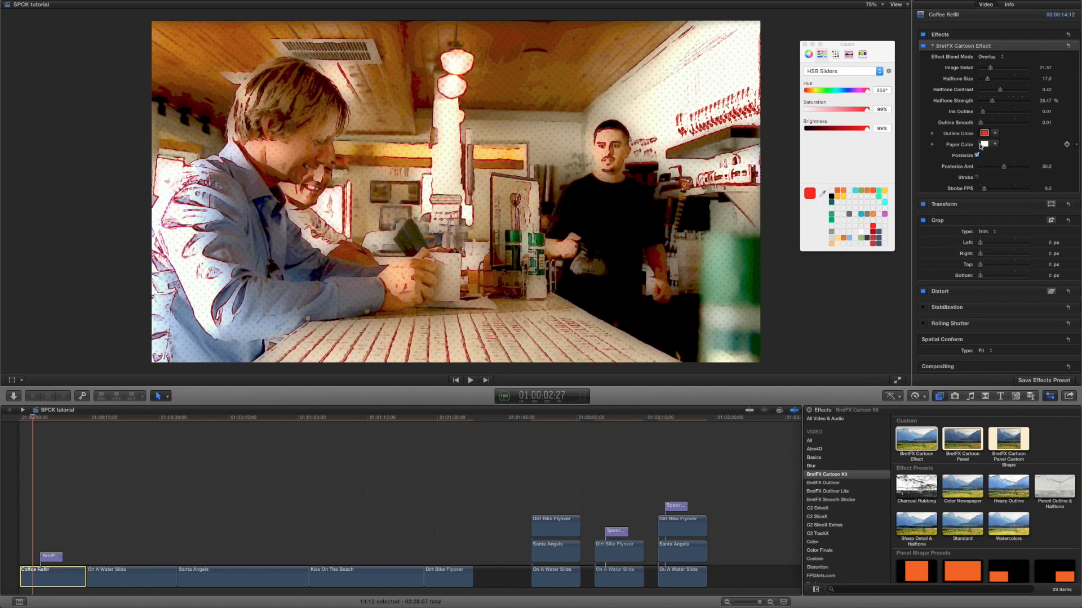
# Try orange, gray and yellow swatches for the cartoon effect's Paper Color, and settle on pale cream
pyautogui.click(985, 144)
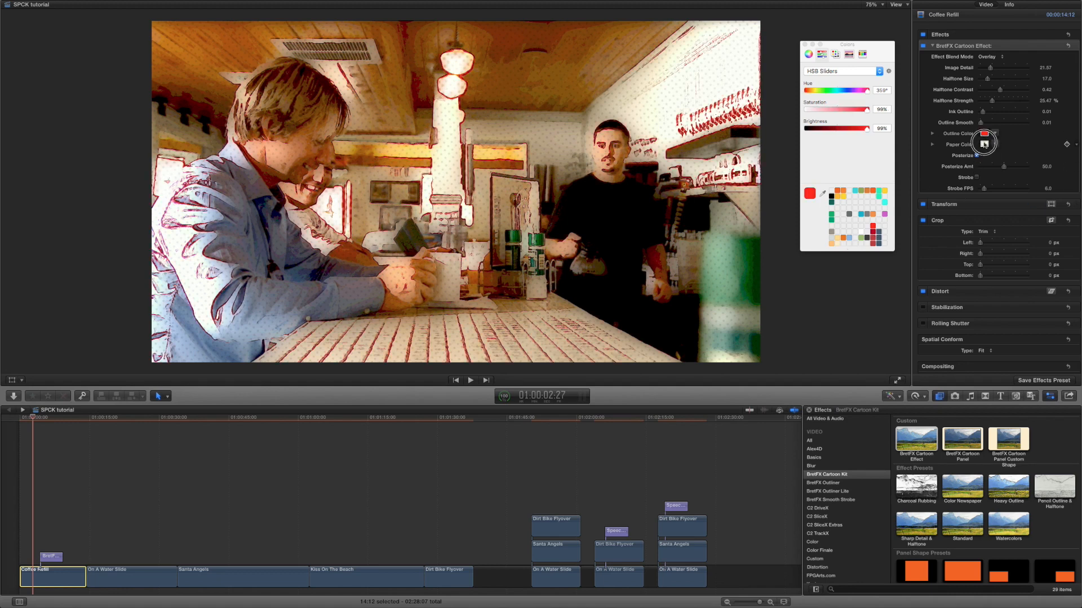
pyautogui.click(838, 197)
pyautogui.click(864, 192)
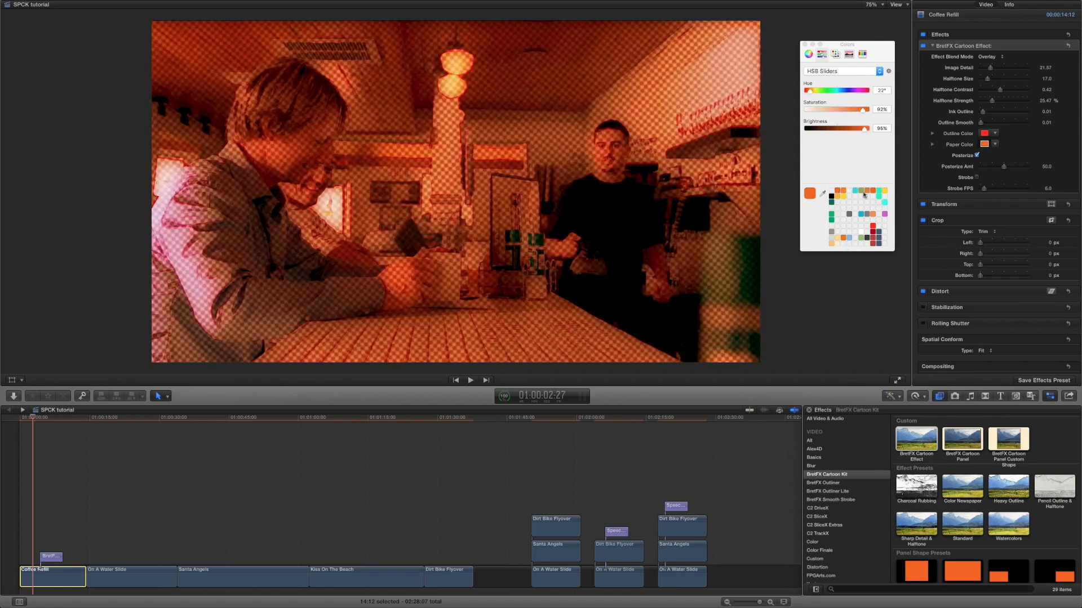
pyautogui.click(873, 227)
pyautogui.click(872, 237)
pyautogui.click(868, 217)
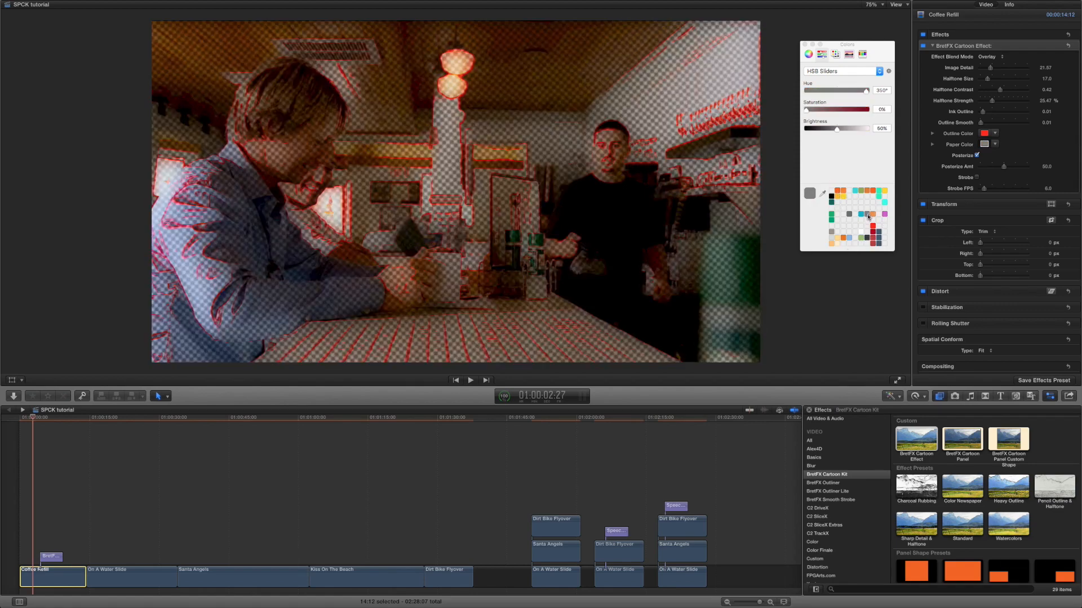
pyautogui.click(837, 240)
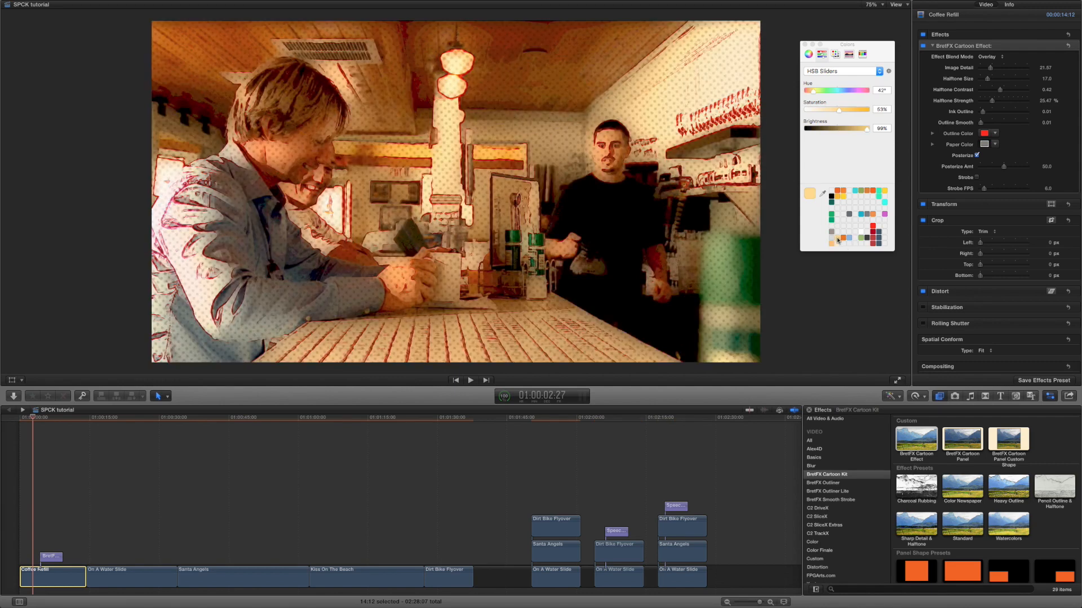
pyautogui.click(838, 245)
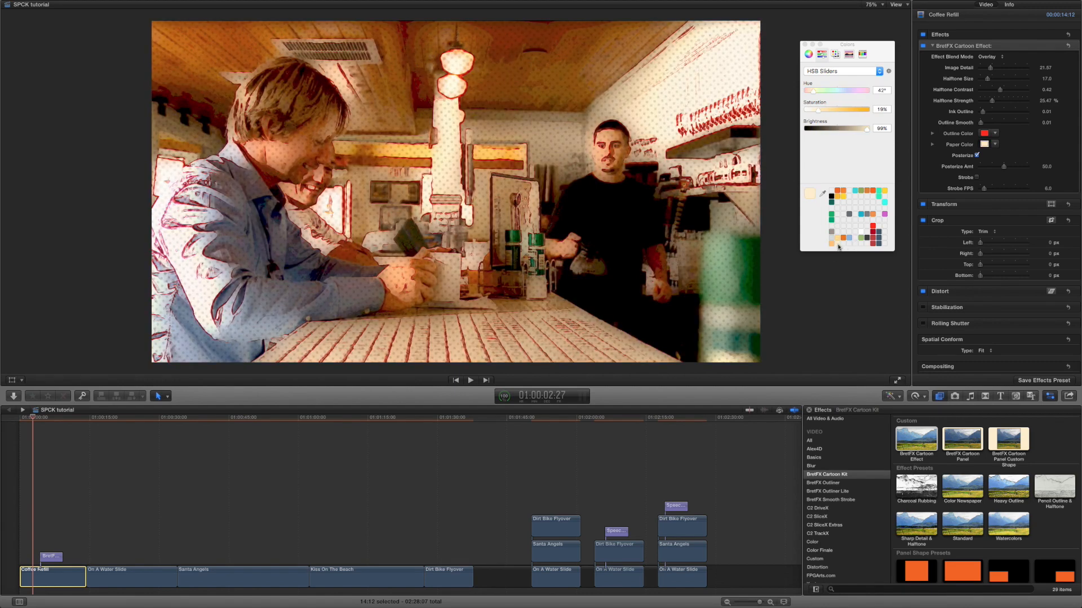
# Set Posterize Amt to 53.83, turn on Strobe for the cartoon effect and scrub through the clip to check it
pyautogui.moveTo(1005, 167)
pyautogui.mouseDown()
pyautogui.moveTo(982, 166)
pyautogui.moveTo(1017, 169)
pyautogui.moveTo(993, 168)
pyautogui.moveTo(1007, 170)
pyautogui.mouseUp()
pyautogui.click(977, 178)
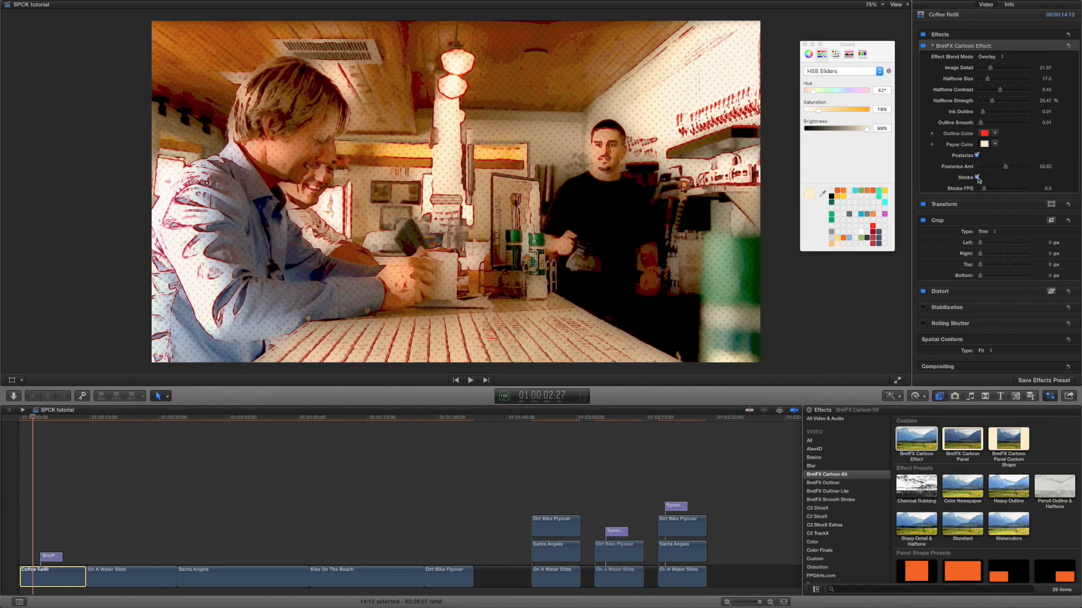
pyautogui.moveTo(32, 417); pyautogui.dragTo(25, 420)
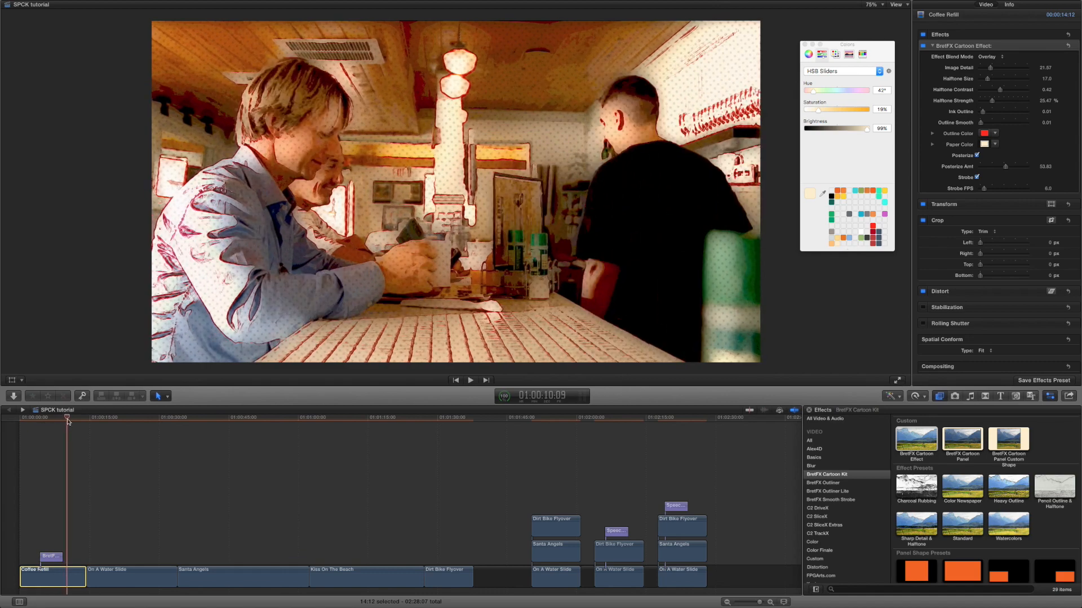
pyautogui.click(68, 419)
pyautogui.moveTo(68, 420); pyautogui.dragTo(71, 421)
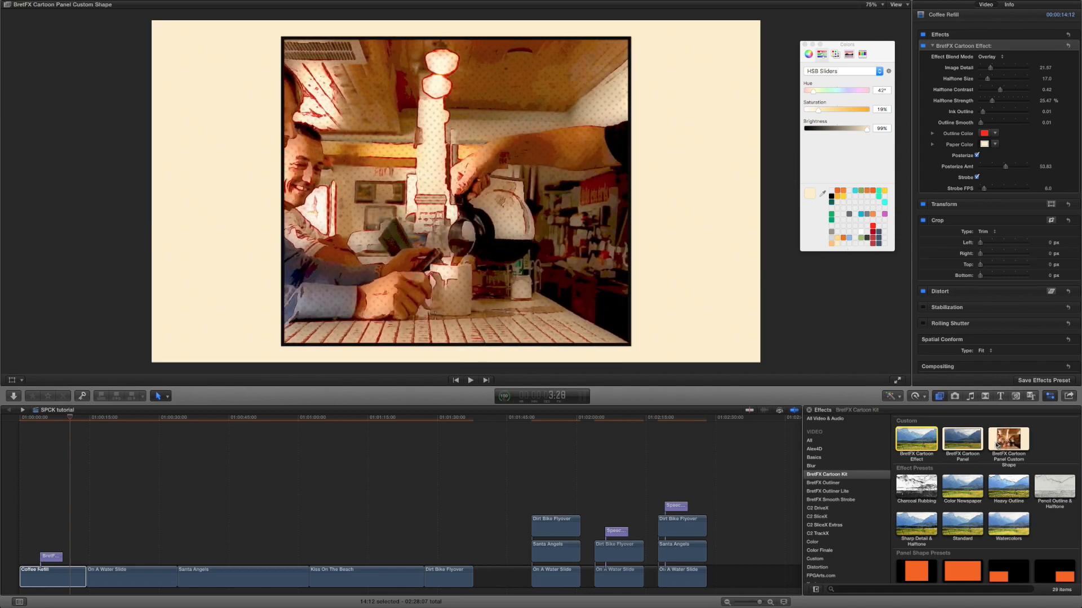
# Apply the BretFX Cartoon Panel effect to the Coffee Refill clip and collapse the clip's BretFX Cartoon Effect settings
pyautogui.click(960, 445)
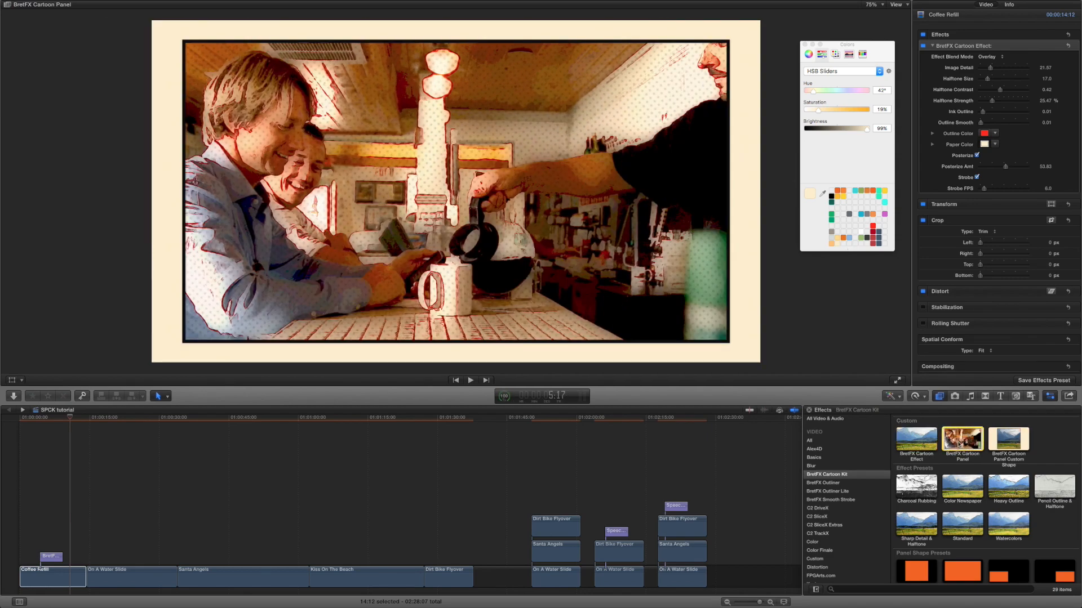
pyautogui.moveTo(960, 445); pyautogui.dragTo(68, 577)
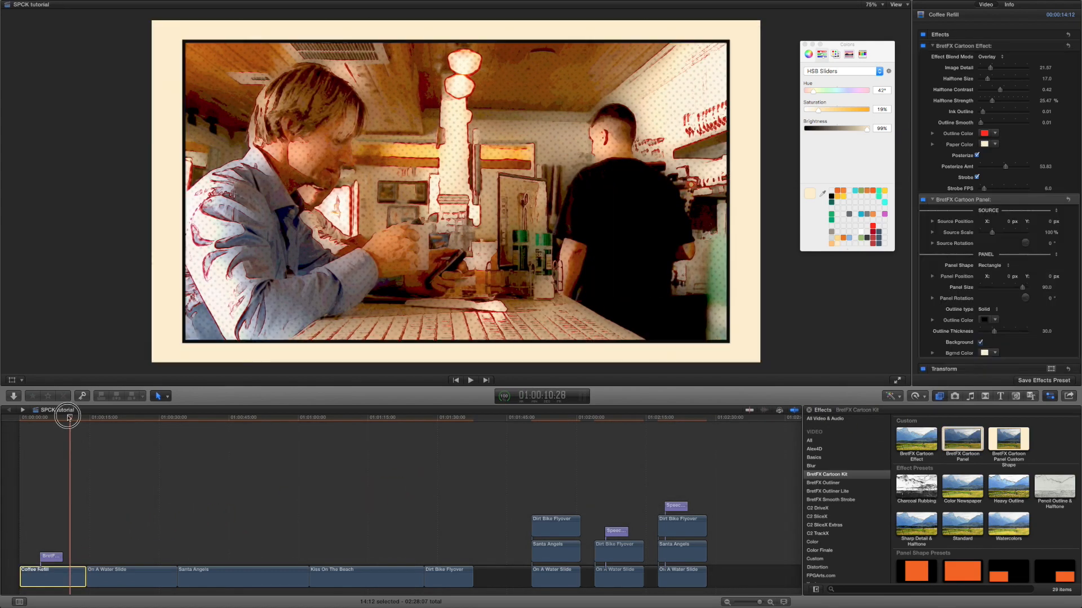
pyautogui.moveTo(68, 417); pyautogui.dragTo(72, 419)
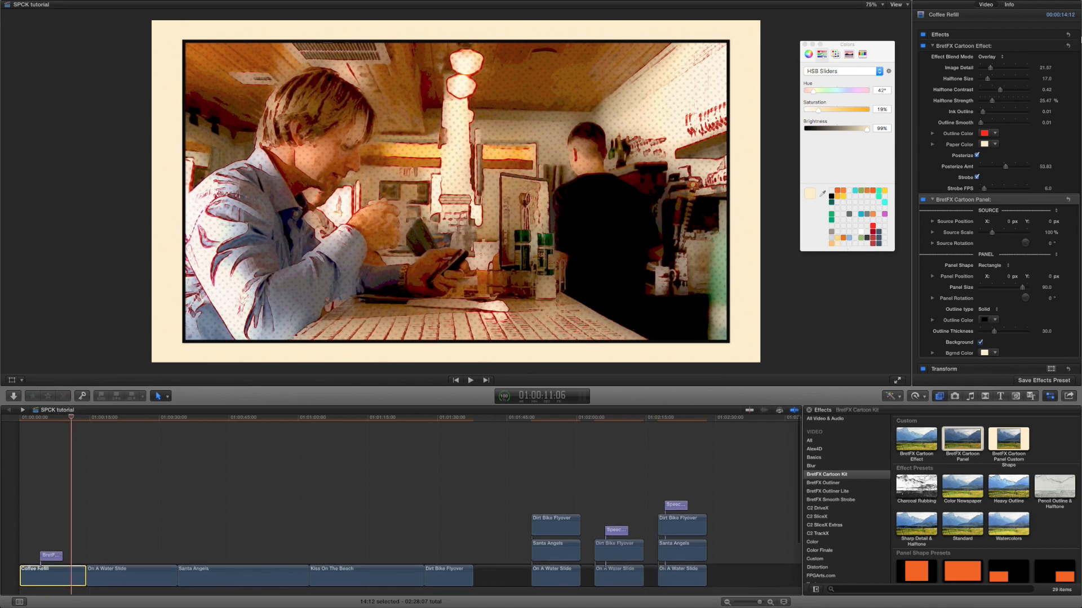
pyautogui.click(933, 46)
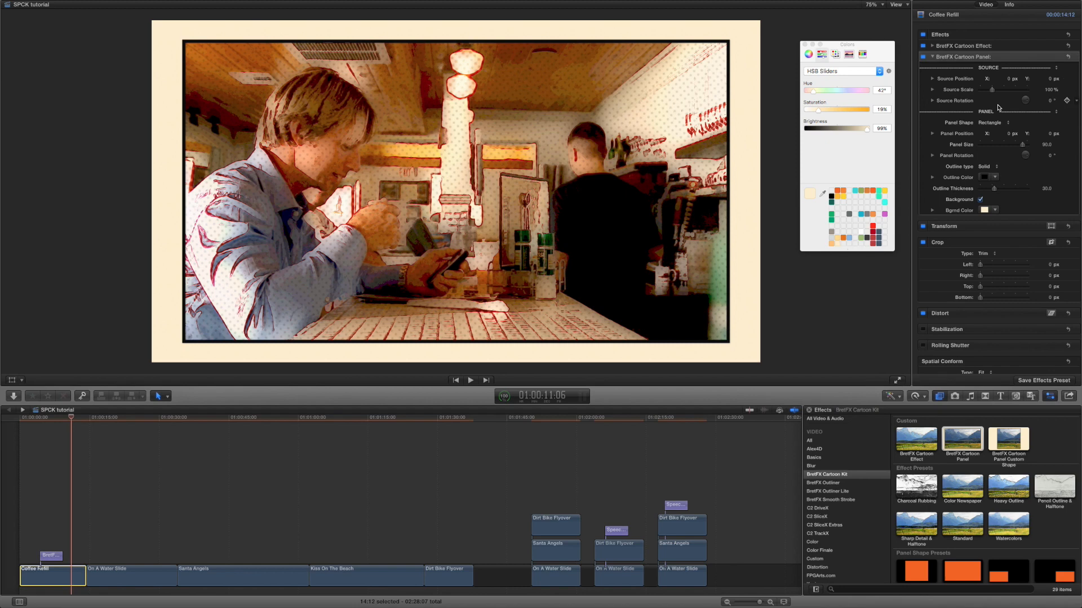
# Try shifting the cartoon panel's source, go through its Square, Tall, Wide and Round shapes, and return to Rectangle
pyautogui.moveTo(1008, 81); pyautogui.dragTo(993, 90)
pyautogui.press('super+z')
pyautogui.click(995, 123)
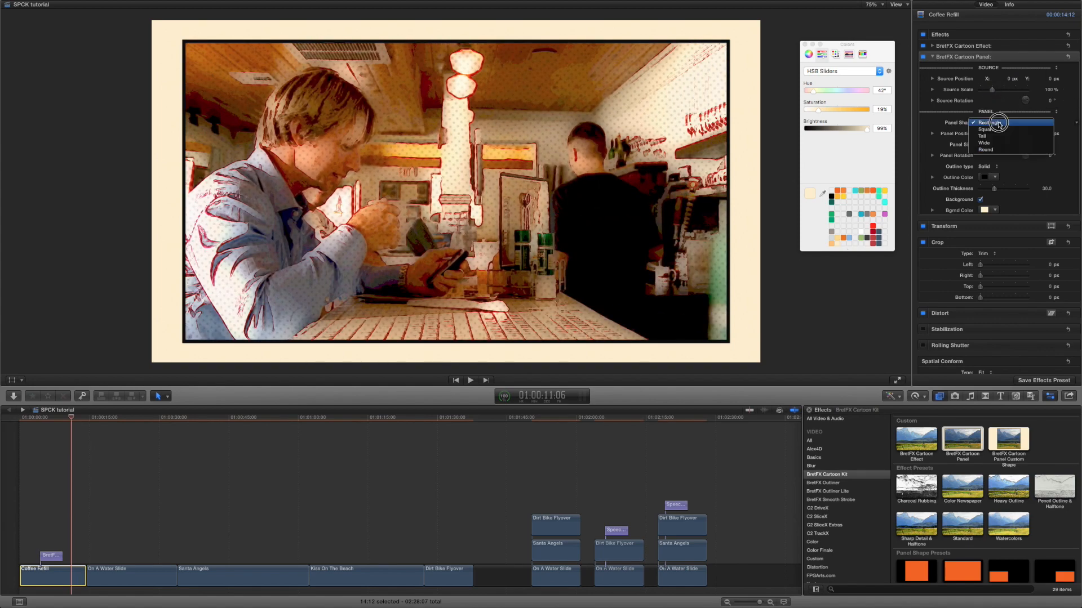
pyautogui.click(990, 129)
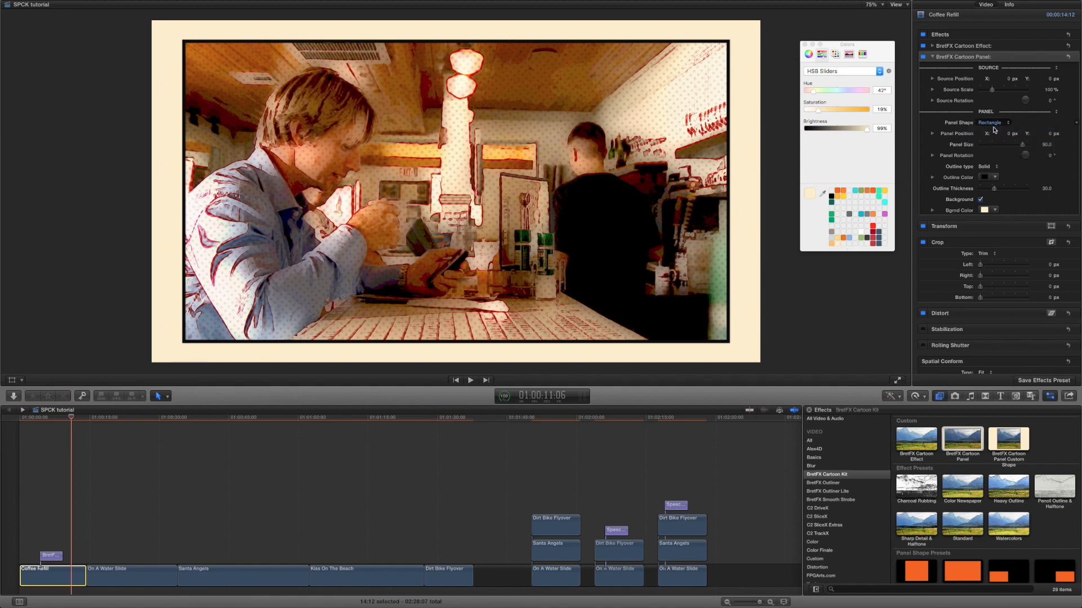
pyautogui.click(993, 124)
pyautogui.click(992, 129)
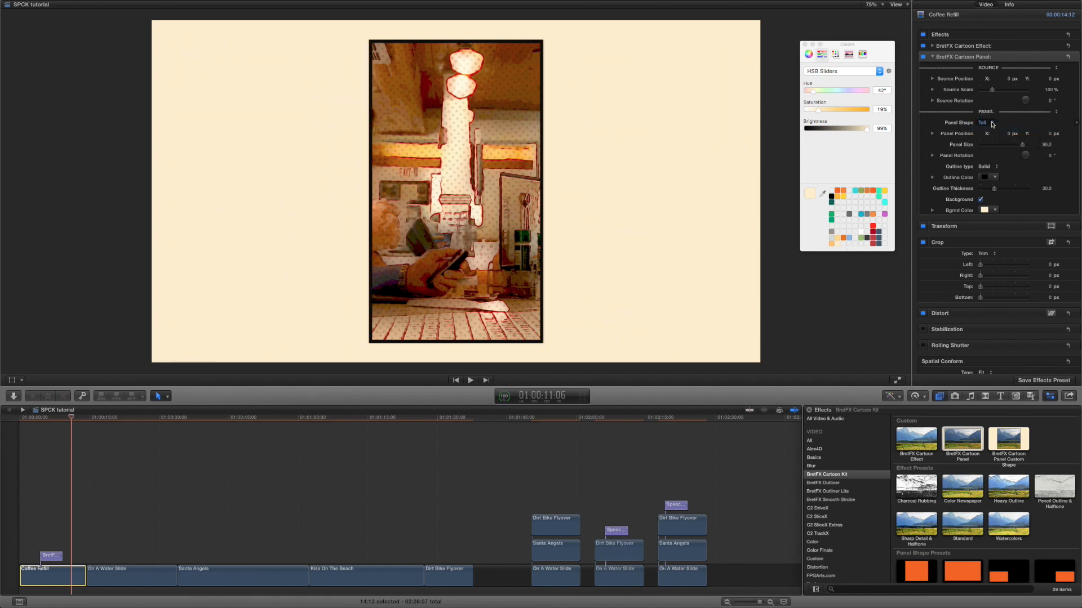
pyautogui.click(992, 123)
pyautogui.click(992, 123)
pyautogui.click(988, 123)
pyautogui.click(987, 128)
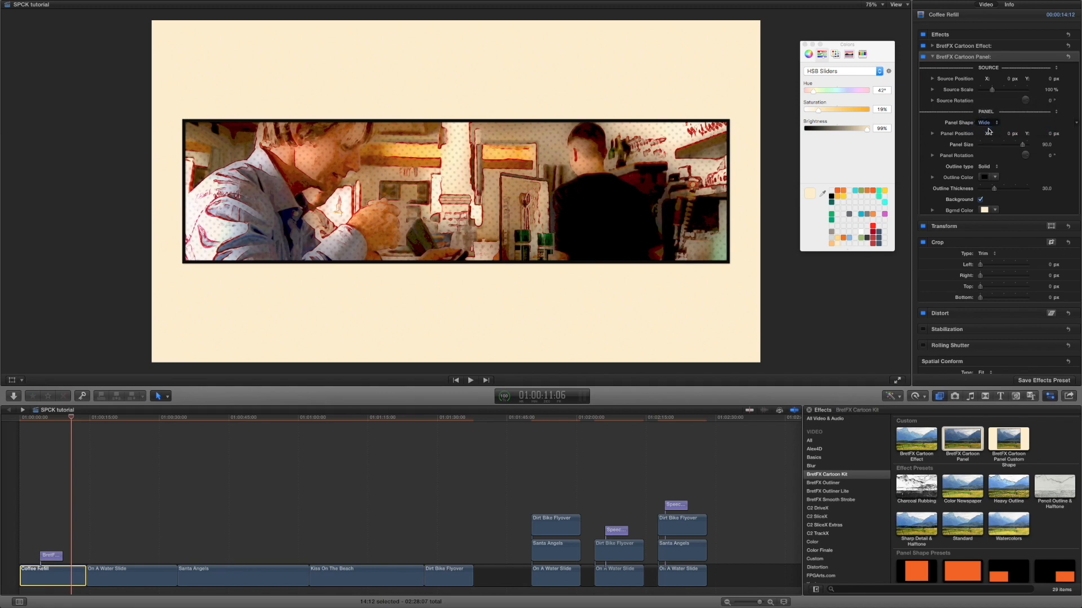
pyautogui.click(984, 124)
pyautogui.click(987, 96)
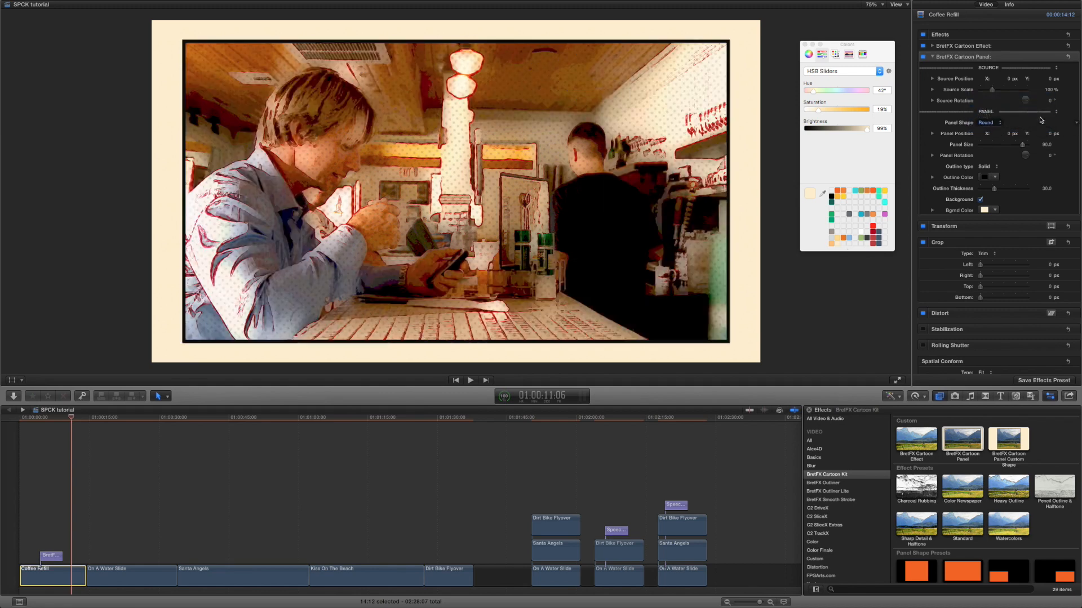
pyautogui.moveTo(1006, 133); pyautogui.dragTo(1050, 157)
# Set the cartoon panel's Outline type to Rough, Outline Color to dark red and Outline Thickness to 40.33
pyautogui.click(986, 168)
pyautogui.click(986, 161)
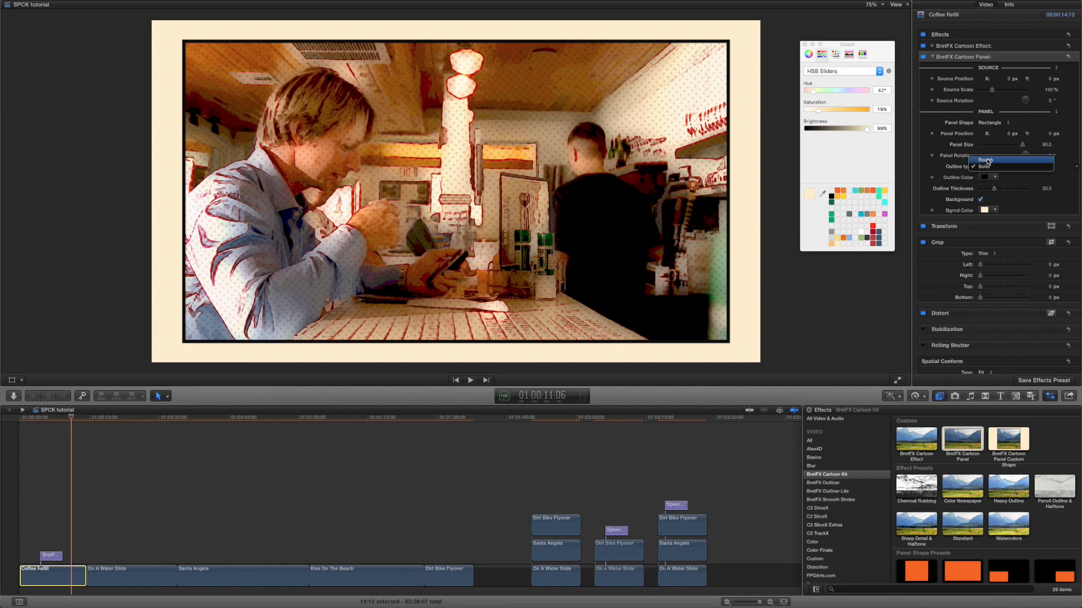
pyautogui.click(983, 177)
pyautogui.click(874, 233)
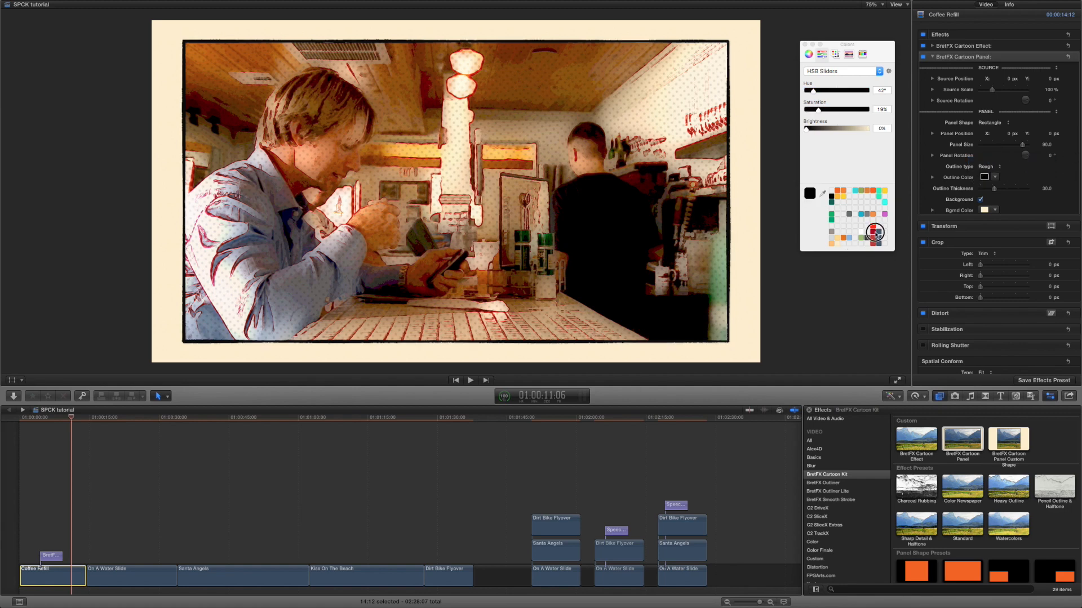
pyautogui.moveTo(994, 188)
pyautogui.mouseDown()
pyautogui.moveTo(1021, 193)
pyautogui.moveTo(996, 196)
pyautogui.mouseUp()
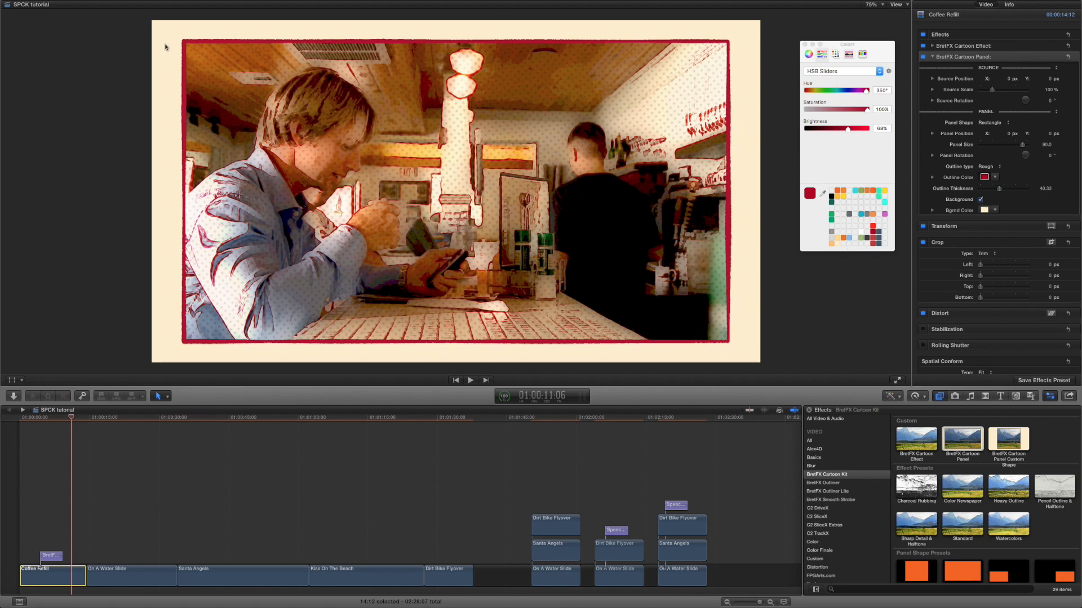
# Turn the cartoon panel's background off and on, try orange as its background color, and return to pale cream
pyautogui.click(981, 200)
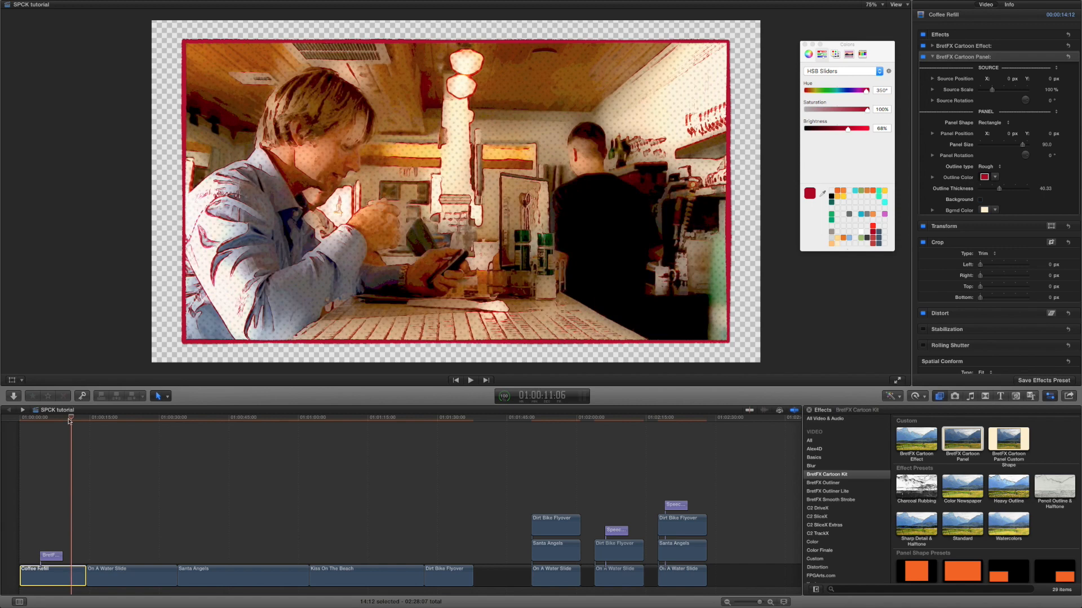
pyautogui.click(981, 199)
pyautogui.click(985, 209)
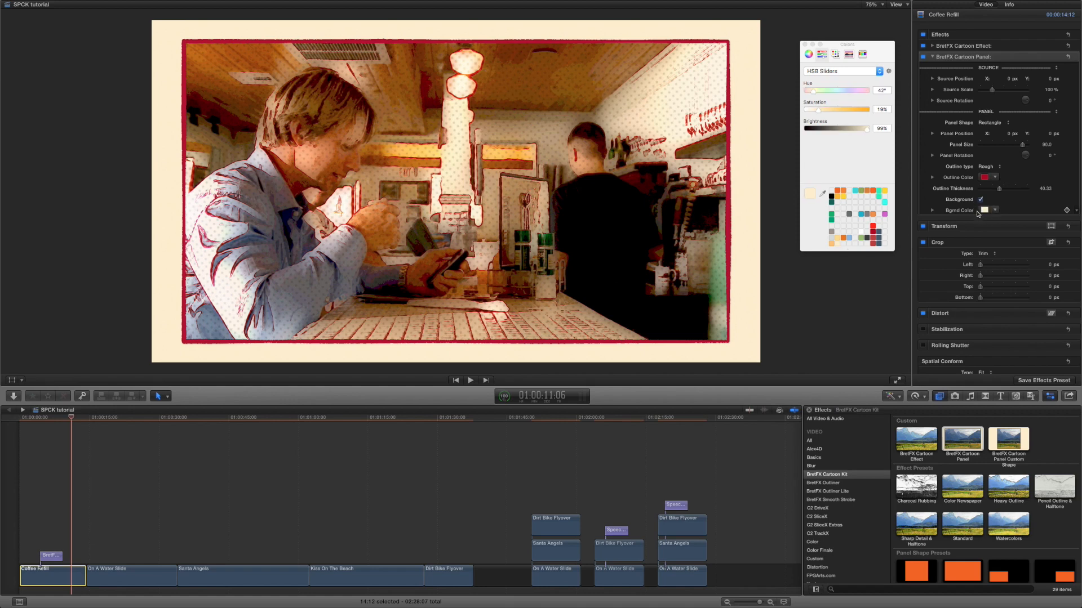
pyautogui.click(873, 216)
pyautogui.click(985, 210)
pyautogui.click(874, 215)
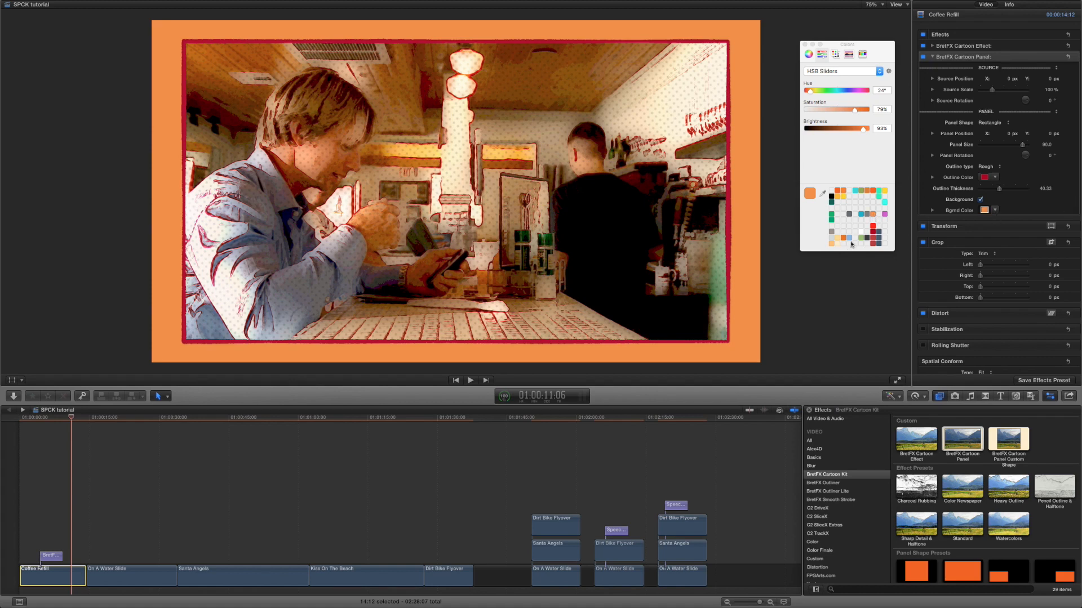
pyautogui.click(837, 243)
# Set the cartoon panel's Outline Color to black and check the Coffee Refill clip at another frame
pyautogui.click(984, 177)
pyautogui.click(831, 197)
pyautogui.click(72, 419)
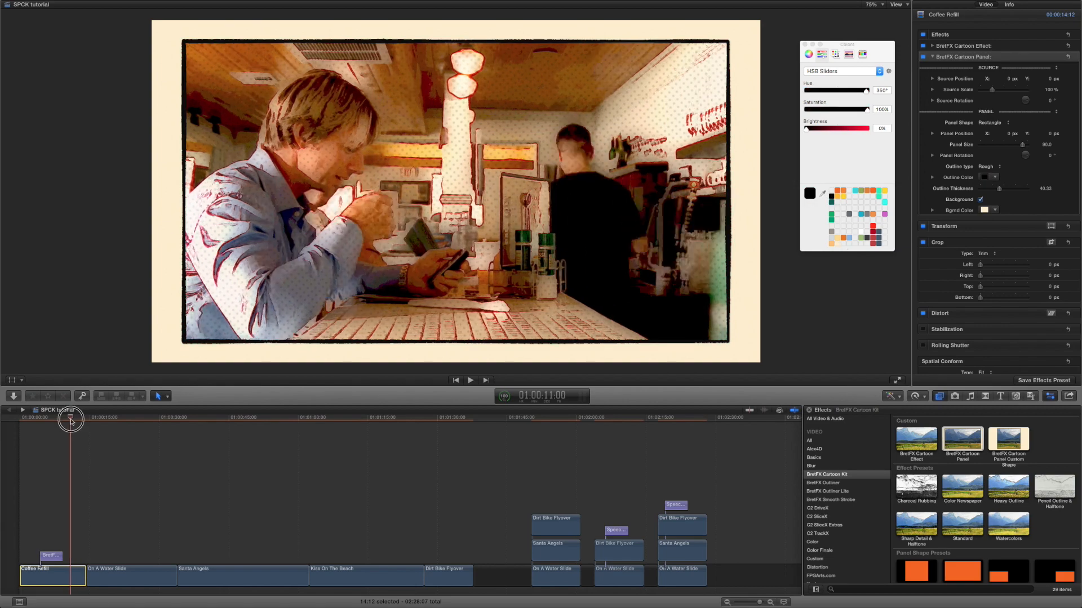
# Apply the BretFX Cartoon Panel Custom Shape effect to the On A Water Slide clip
pyautogui.click(99, 420)
pyautogui.click(127, 576)
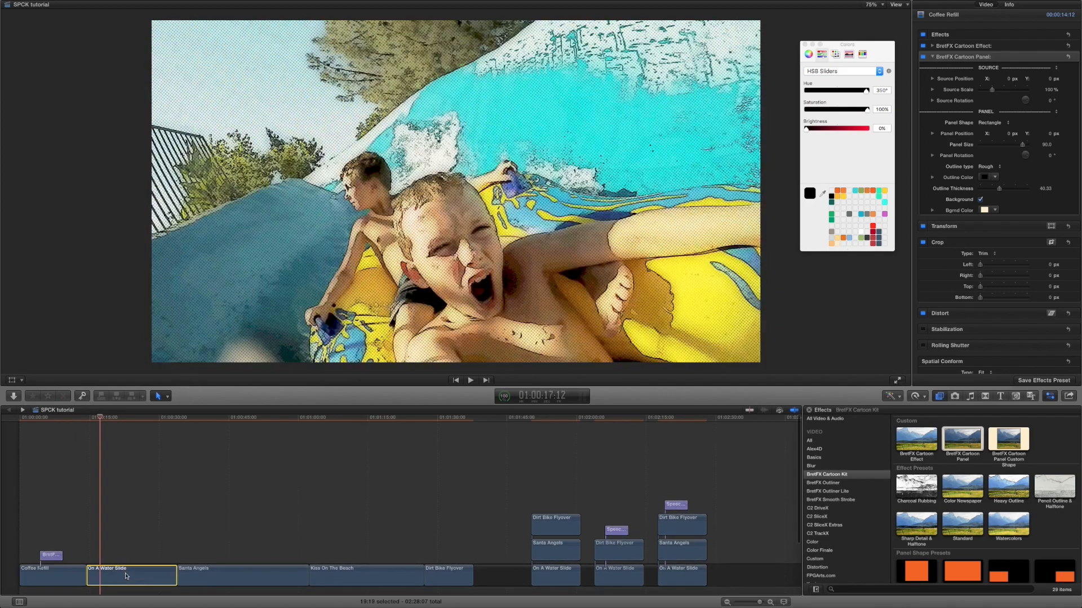
pyautogui.click(127, 418)
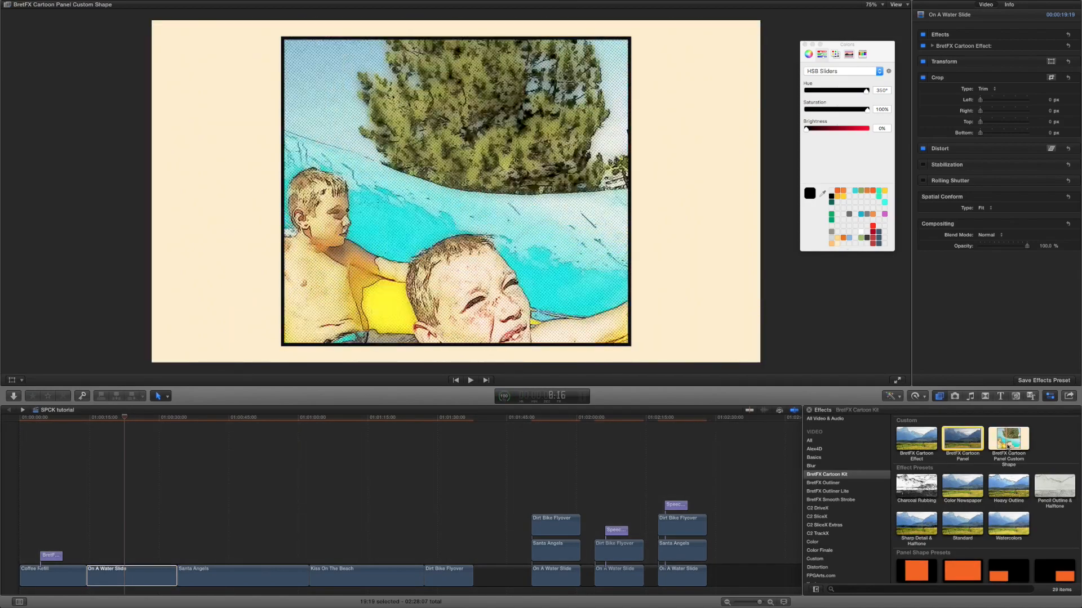
pyautogui.moveTo(1008, 447); pyautogui.dragTo(123, 579)
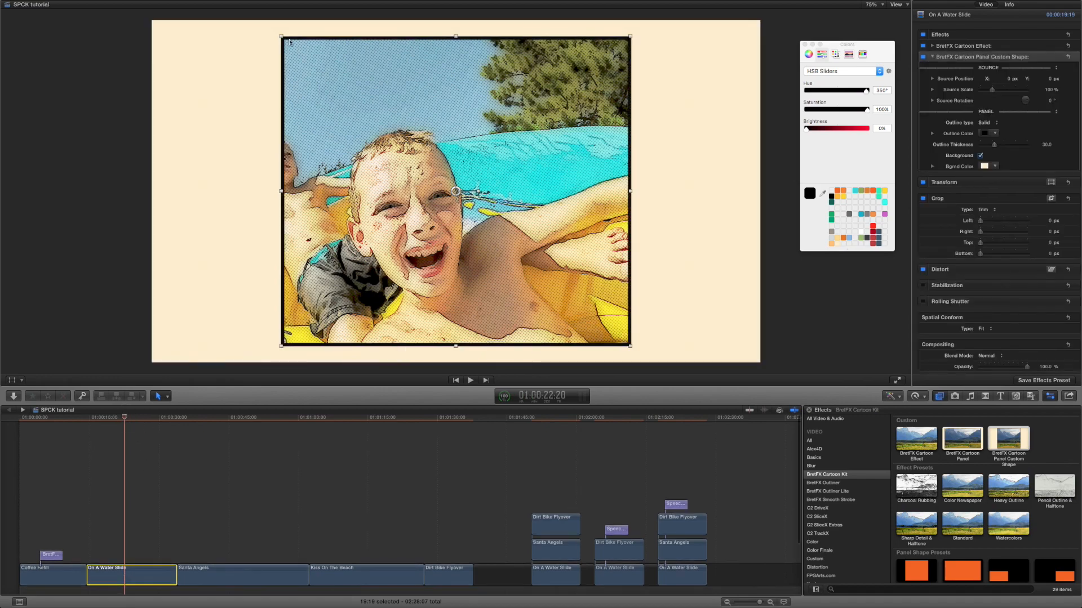
# Move the custom panel's two upper corners and its lower-left corner to the left to form a slanted quadrilateral
pyautogui.moveTo(282, 38); pyautogui.dragTo(208, 75)
pyautogui.moveTo(629, 36); pyautogui.dragTo(419, 53)
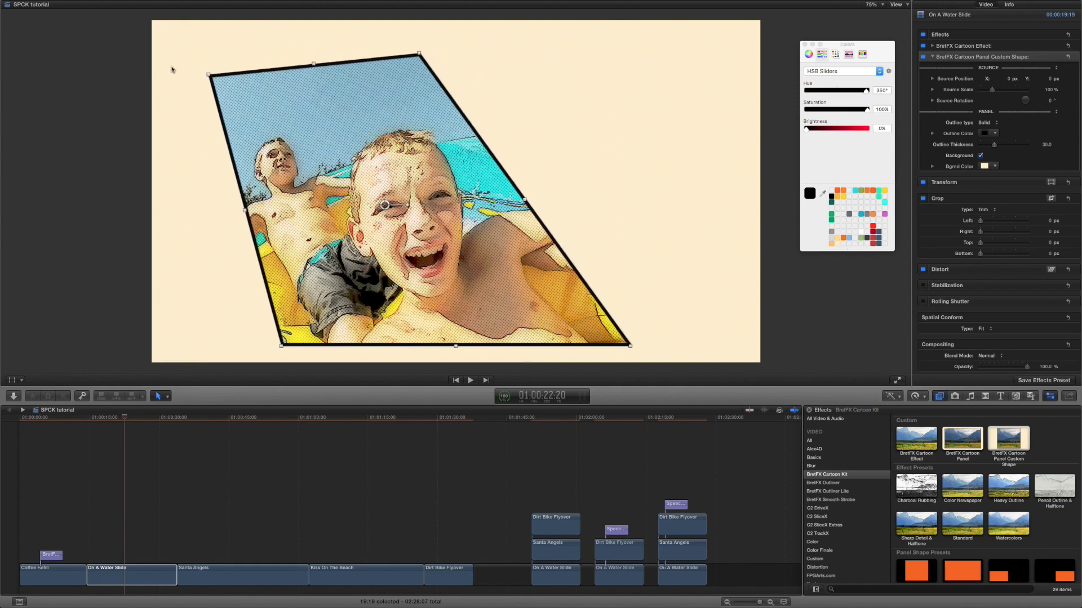
pyautogui.moveTo(208, 75); pyautogui.dragTo(210, 46)
pyautogui.moveTo(417, 55); pyautogui.dragTo(421, 46)
pyautogui.moveTo(282, 350); pyautogui.dragTo(260, 346)
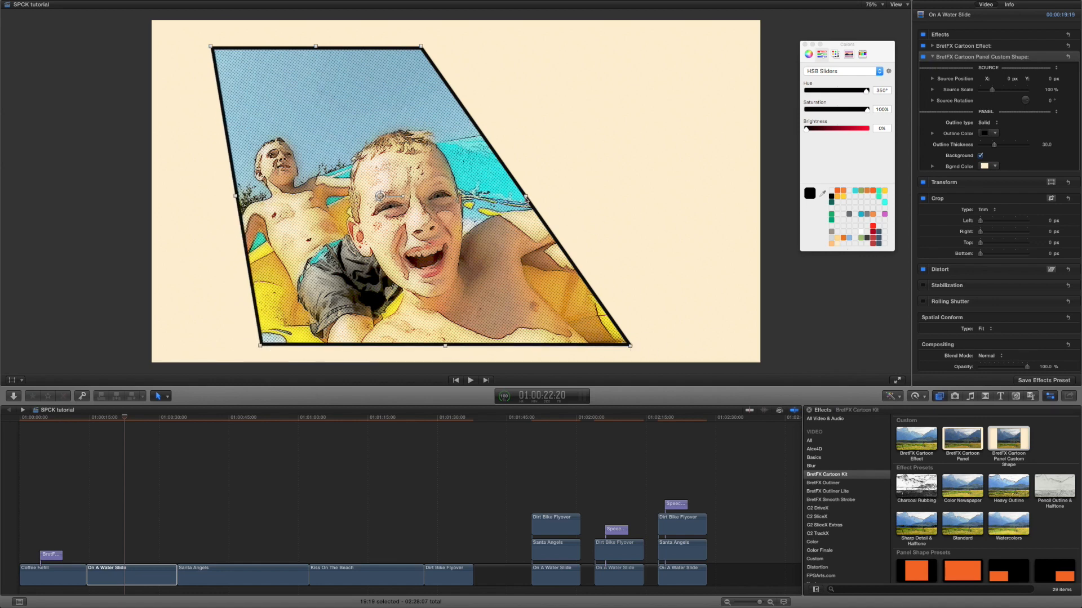
# Shift the custom panel's side and bottom edges and pull its lower-right corner slightly inward
pyautogui.moveTo(526, 198); pyautogui.dragTo(554, 194)
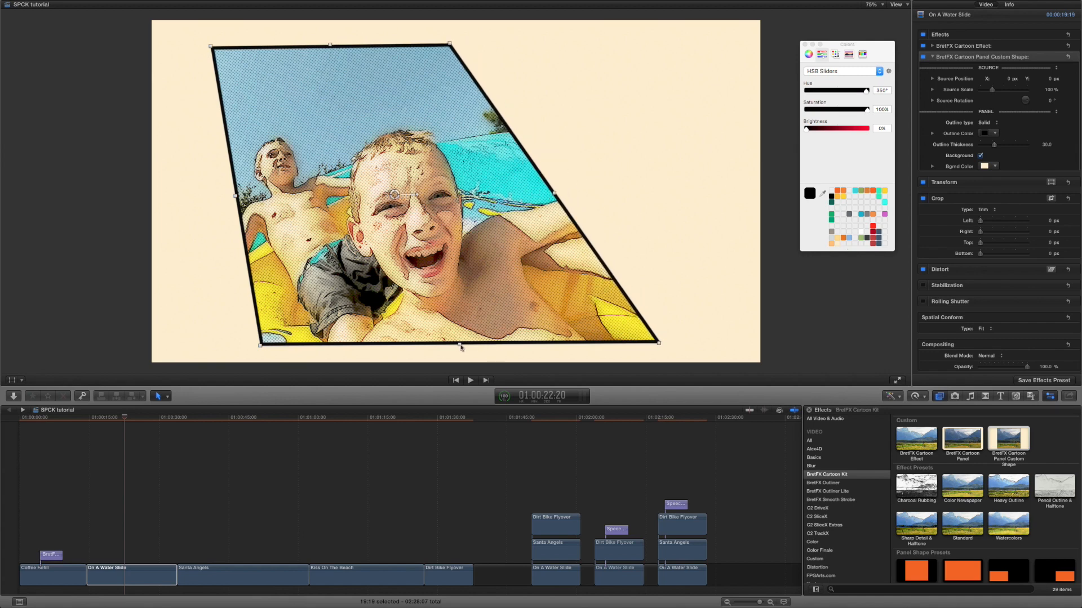
pyautogui.moveTo(461, 347); pyautogui.dragTo(390, 345)
pyautogui.moveTo(391, 282); pyautogui.dragTo(446, 345)
pyautogui.moveTo(228, 197)
pyautogui.mouseDown()
pyautogui.moveTo(224, 116)
pyautogui.moveTo(225, 201)
pyautogui.moveTo(219, 182)
pyautogui.moveTo(226, 189)
pyautogui.mouseUp()
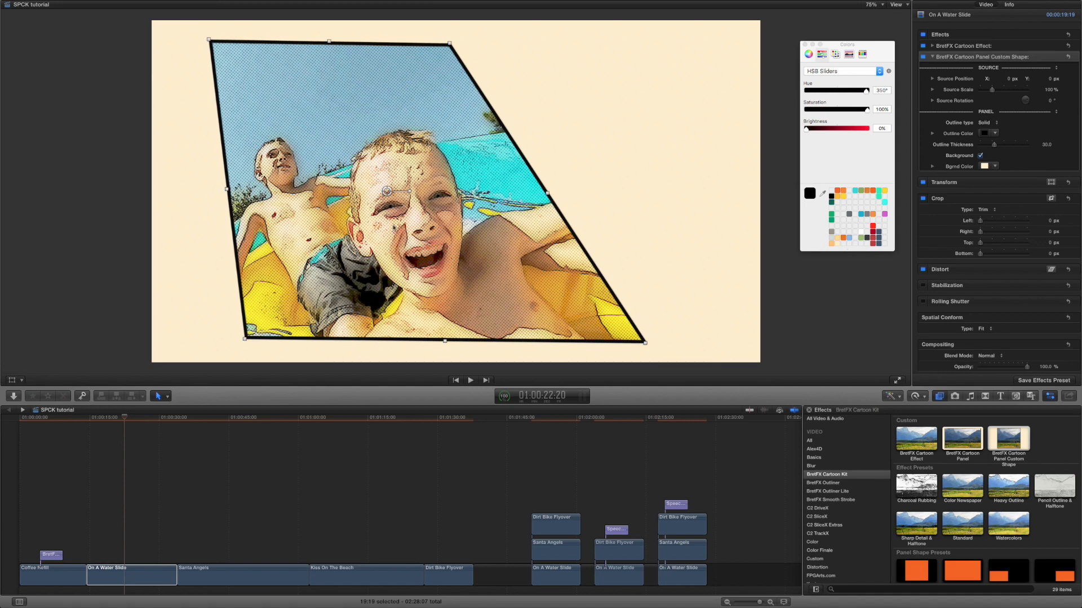
pyautogui.moveTo(645, 345)
pyautogui.mouseDown()
pyautogui.moveTo(473, 275)
pyautogui.moveTo(574, 309)
pyautogui.moveTo(632, 338)
pyautogui.moveTo(514, 292)
pyautogui.moveTo(624, 346)
pyautogui.mouseUp()
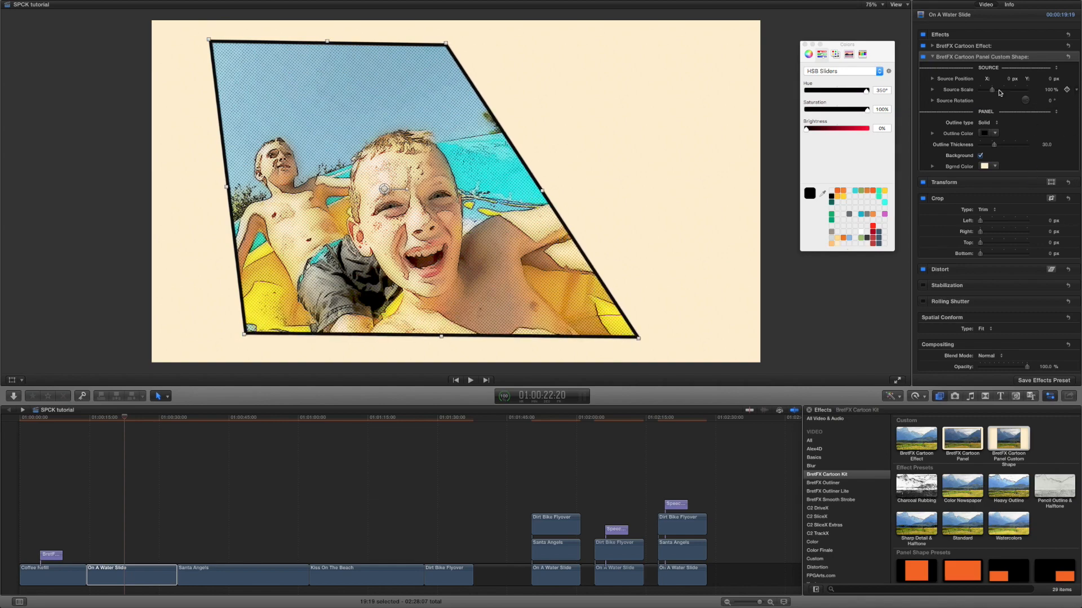
# Try the custom panel's source controls, and set its Outline type to Rough and Outline Thickness to 47.84
pyautogui.moveTo(993, 93); pyautogui.dragTo(1051, 104)
pyautogui.click(994, 124)
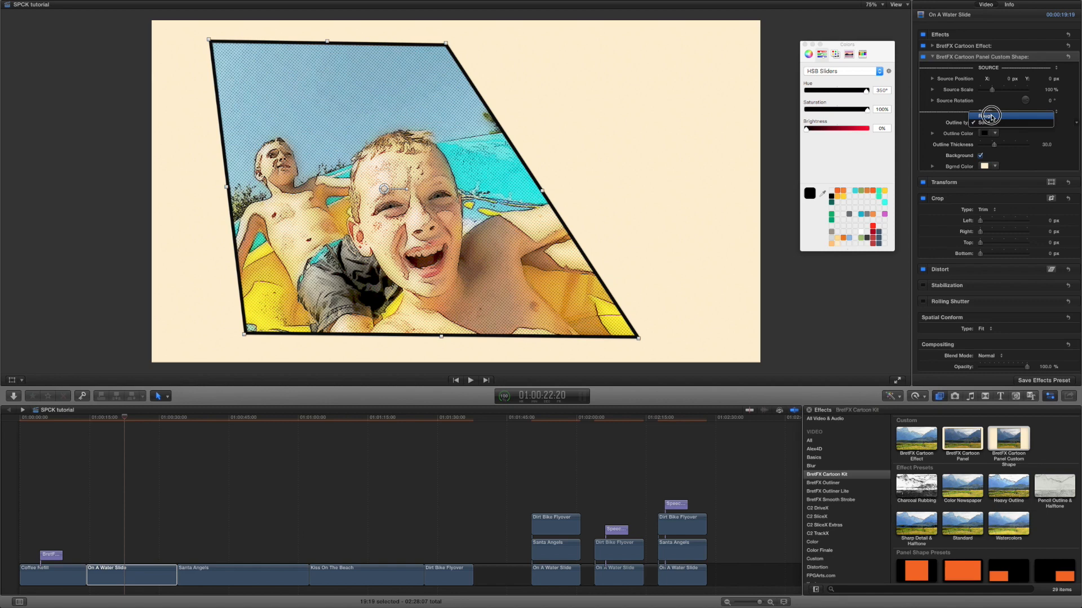
pyautogui.click(992, 117)
pyautogui.moveTo(995, 146)
pyautogui.mouseDown()
pyautogui.moveTo(1013, 145)
pyautogui.moveTo(1002, 145)
pyautogui.mouseUp()
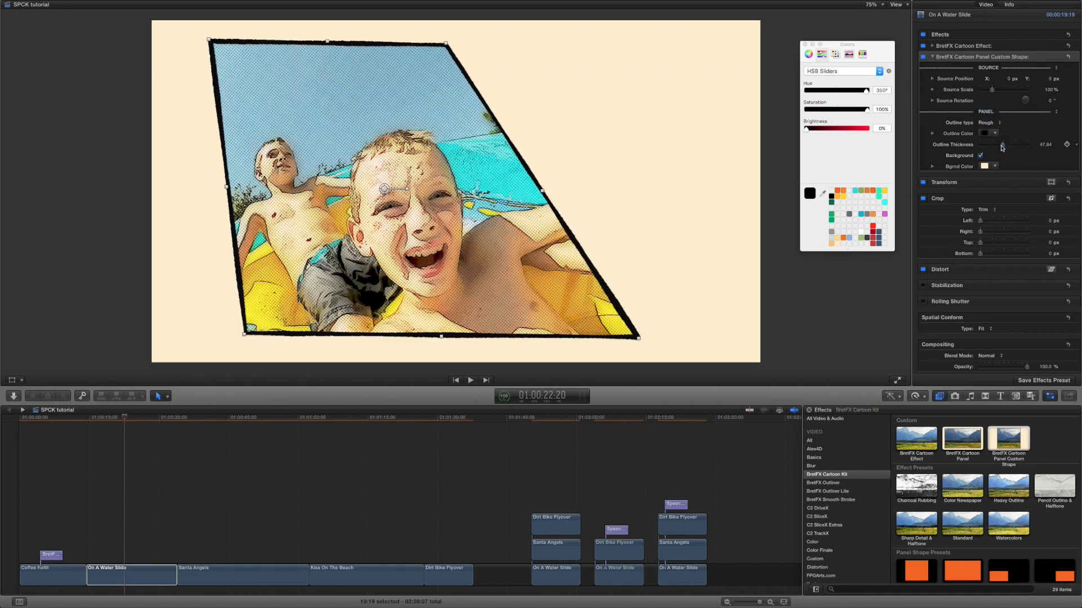
# Turn off the custom panel's background and delete the BretFX Cartoon Panel Custom Shape effect from the clip
pyautogui.click(981, 156)
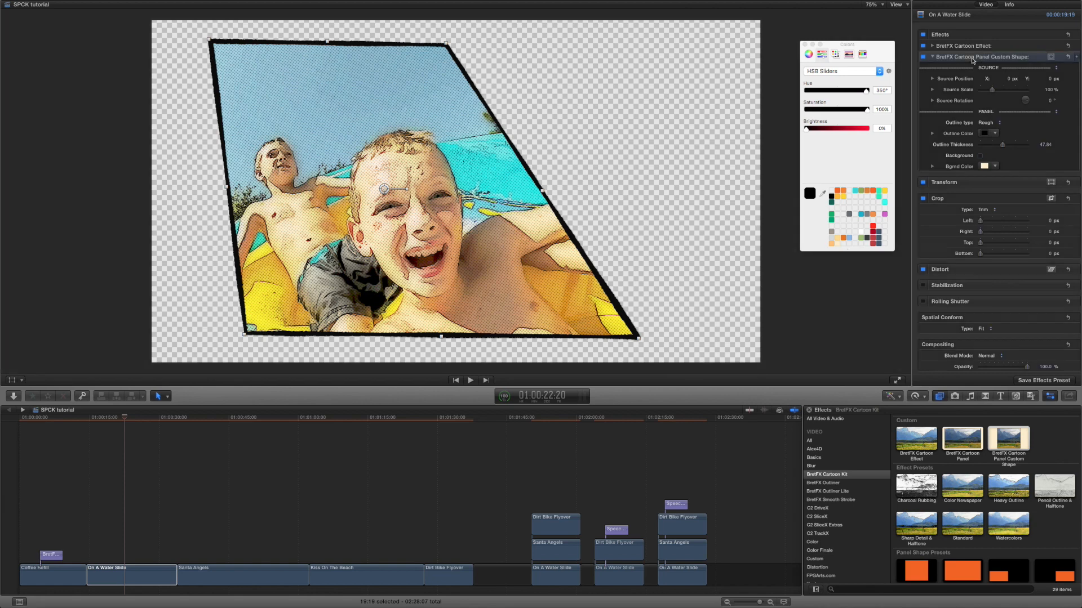
pyautogui.press('Delete')
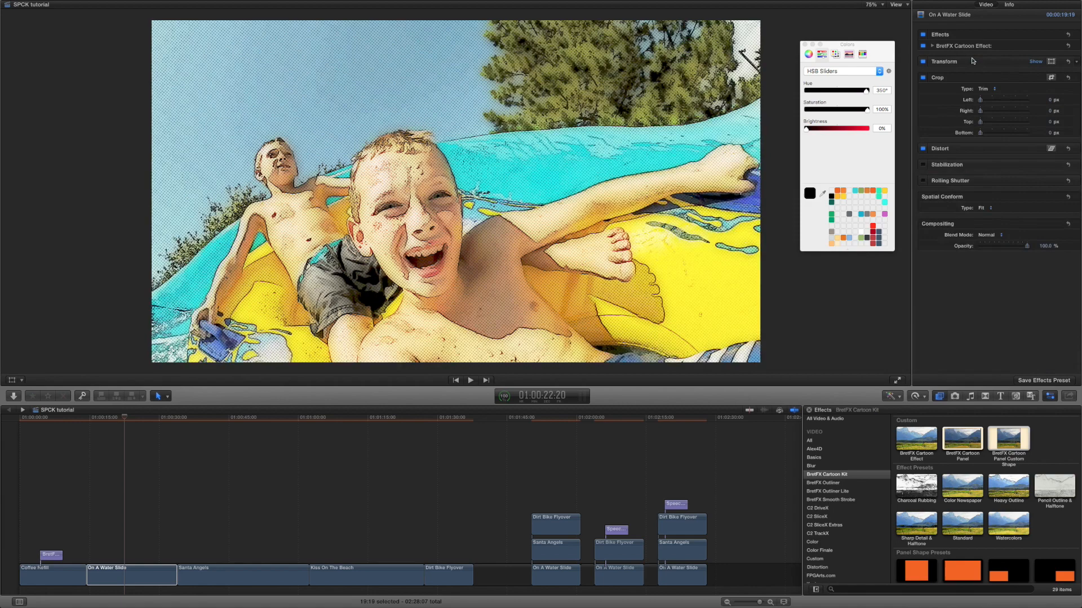
# Apply the Panel Rectangle Lower Left shape preset to the On A Water Slide clip
pyautogui.scroll(-5, 979, 484)
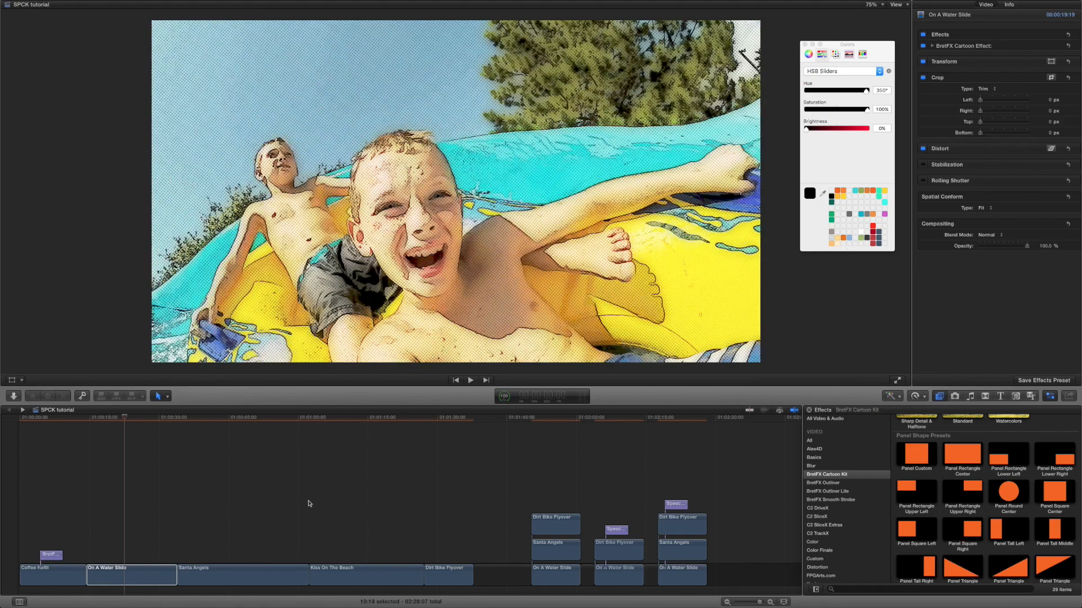
pyautogui.moveTo(293, 424); pyautogui.dragTo(139, 459)
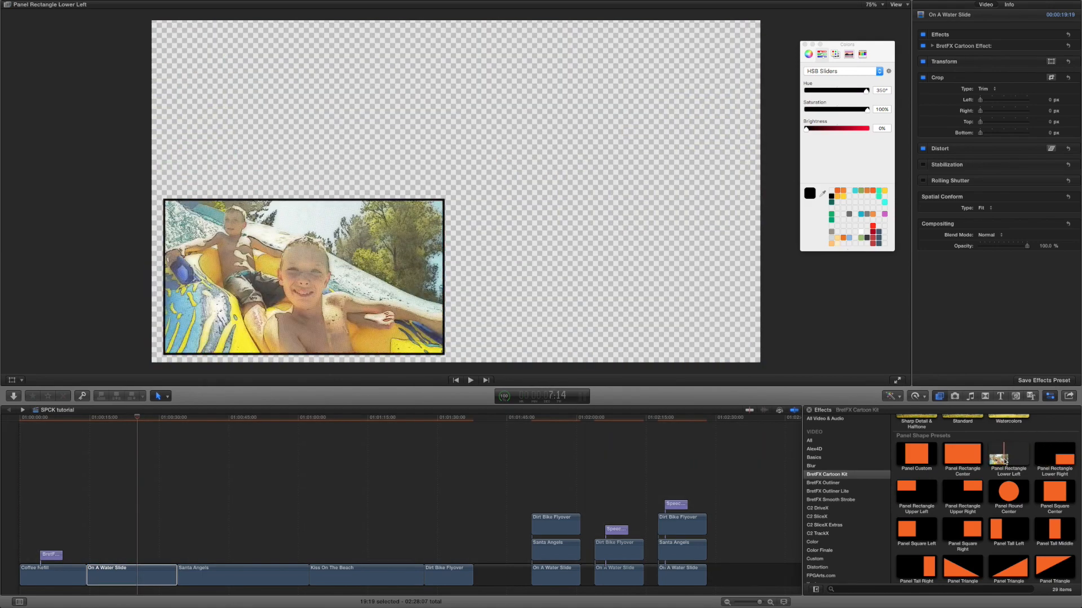
pyautogui.click(1005, 462)
pyautogui.moveTo(1005, 459); pyautogui.dragTo(124, 587)
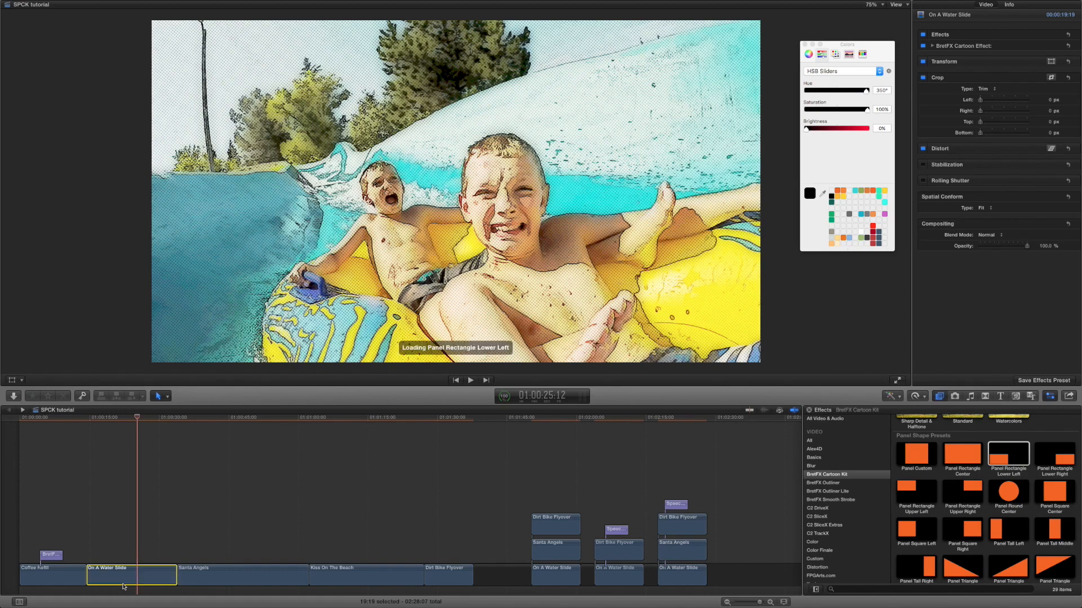
# Stack the Santa Angels clip above On A Water Slide and apply the Panel Rectangle Lower Right preset to it
pyautogui.moveTo(200, 577); pyautogui.dragTo(141, 544)
pyautogui.moveTo(1054, 456); pyautogui.dragTo(134, 542)
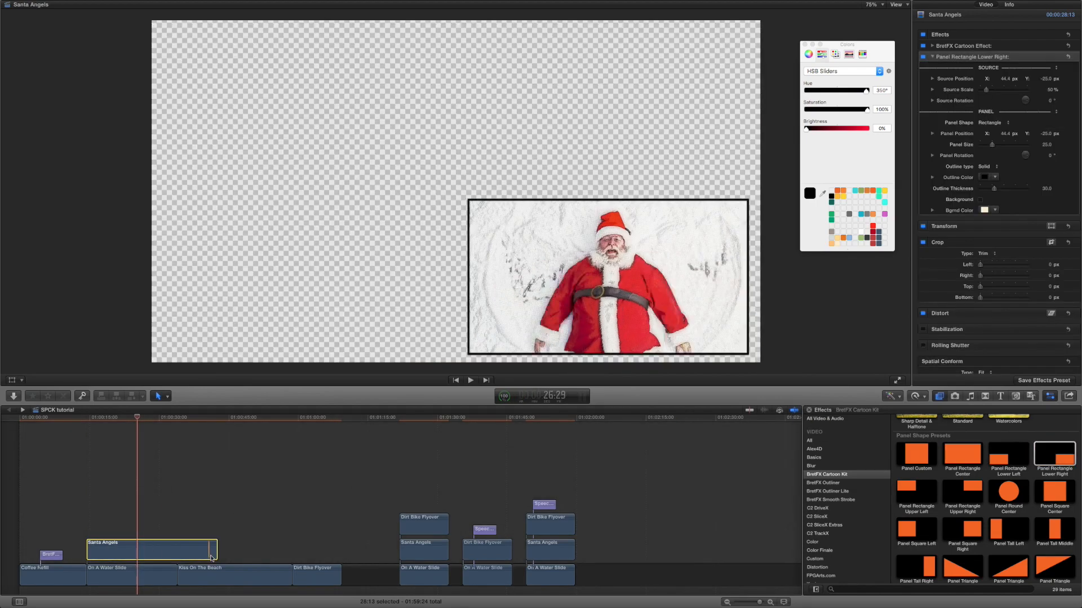
pyautogui.moveTo(137, 420); pyautogui.dragTo(130, 420)
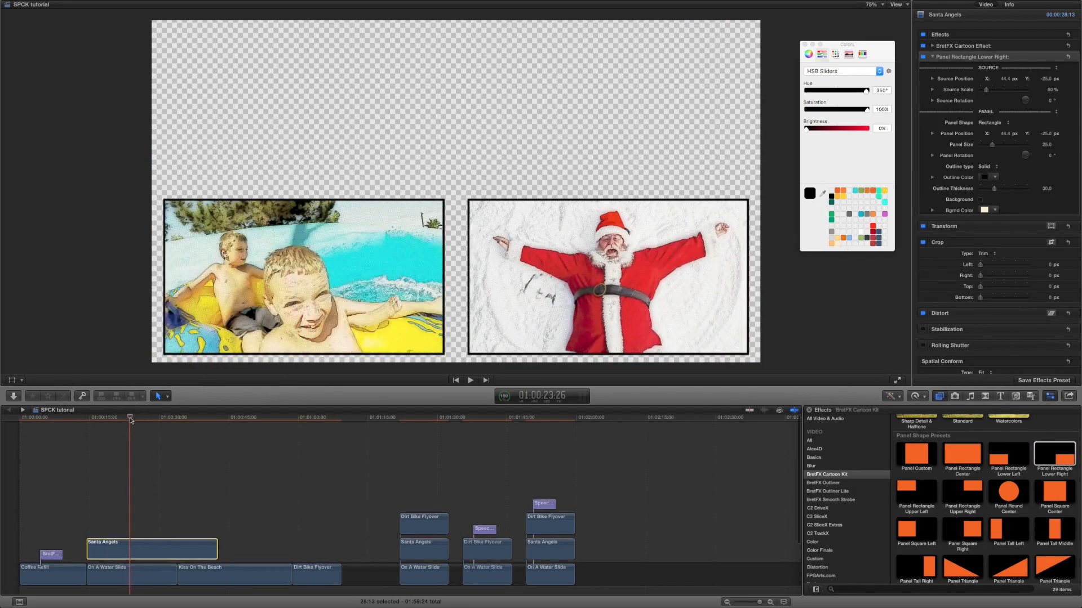
# Stack the Kiss On The Beach clip above Santa Angels and apply the Panel Rectangle Upper Left preset to it
pyautogui.moveTo(237, 574); pyautogui.dragTo(151, 500)
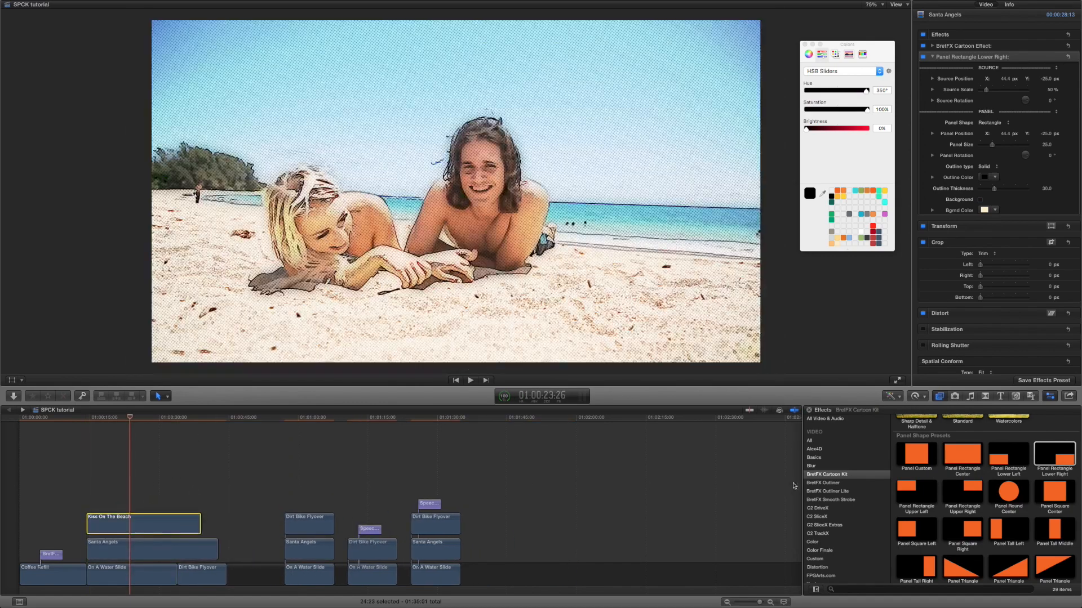
pyautogui.moveTo(915, 493); pyautogui.dragTo(134, 522)
pyautogui.click(122, 420)
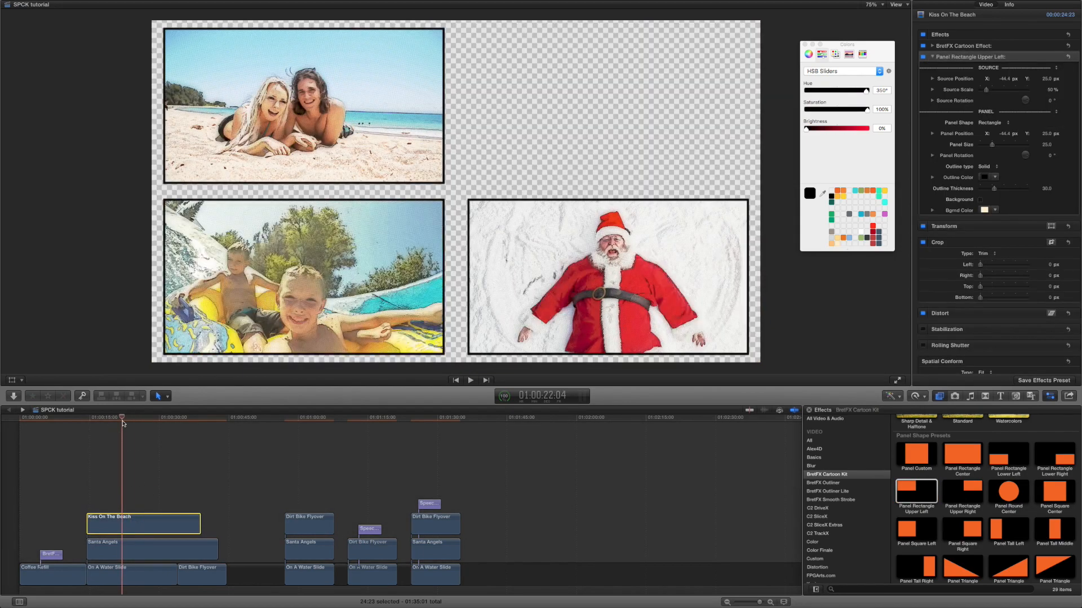
# Stack the Dirt Bike Flyover clip above Kiss On The Beach and apply the Panel Rectangle Upper Right preset to it
pyautogui.moveTo(195, 574); pyautogui.dragTo(130, 490)
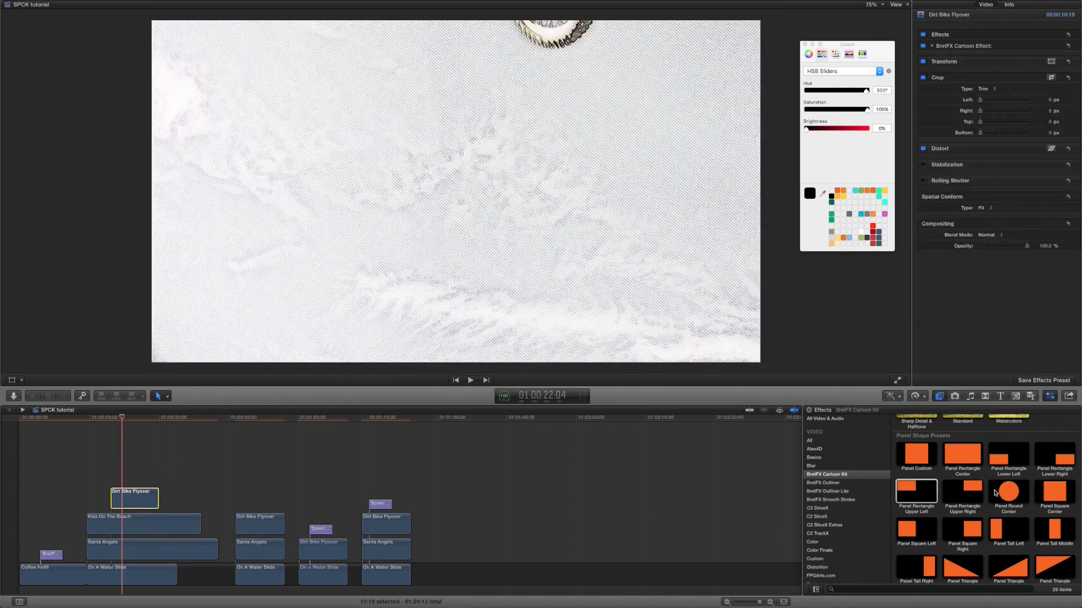
pyautogui.click(970, 494)
pyautogui.moveTo(969, 492); pyautogui.dragTo(134, 500)
pyautogui.moveTo(122, 418)
pyautogui.mouseDown()
pyautogui.moveTo(142, 423)
pyautogui.moveTo(130, 423)
pyautogui.mouseUp()
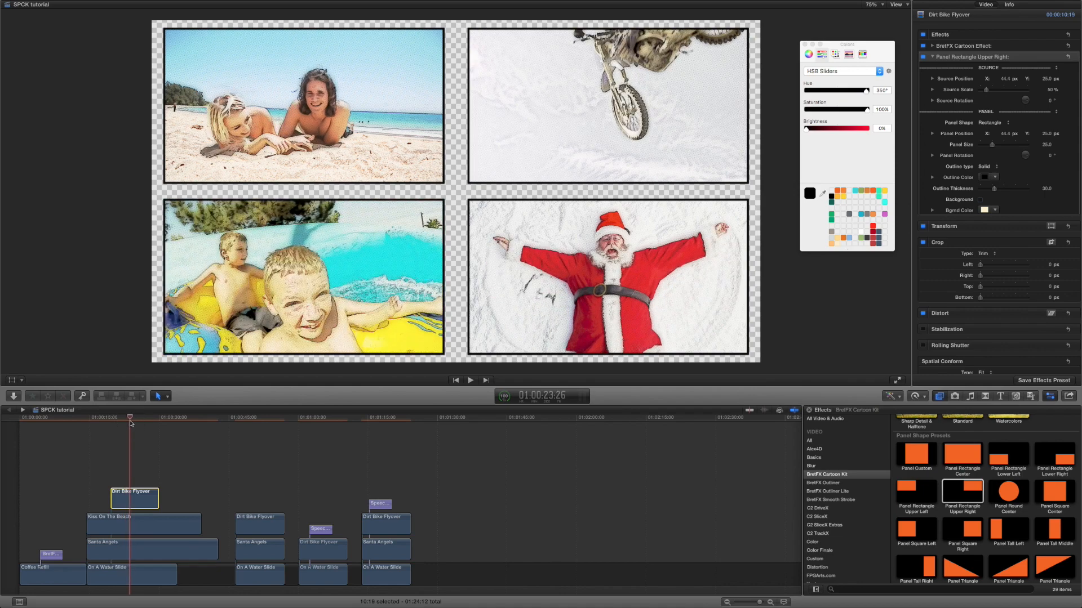
# Turn on the panel background for the first On A Water Slide clip and preview the four-panel layout
pyautogui.click(136, 579)
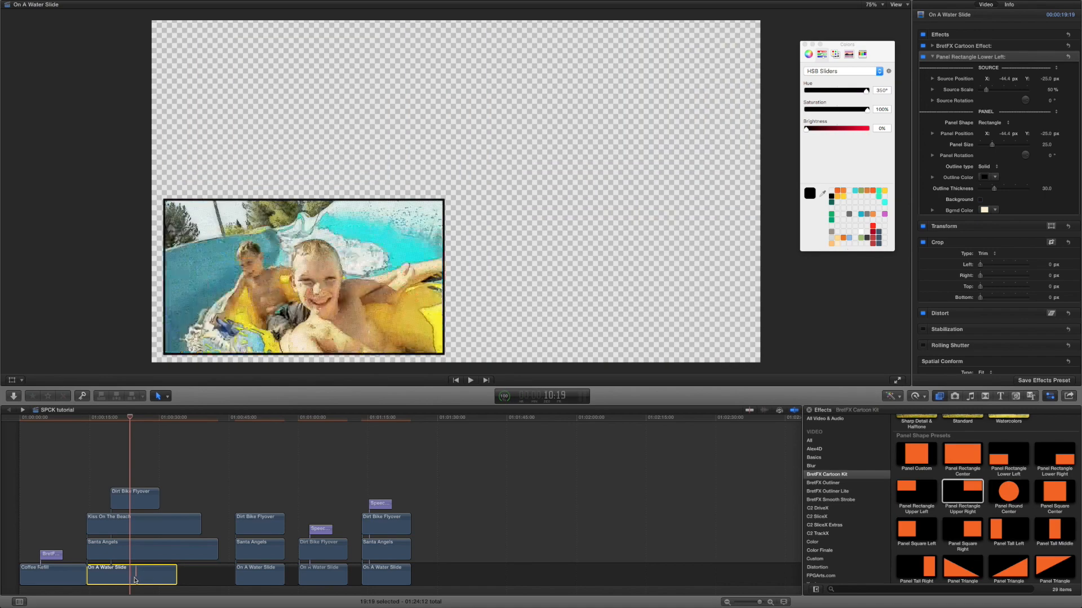
pyautogui.click(981, 201)
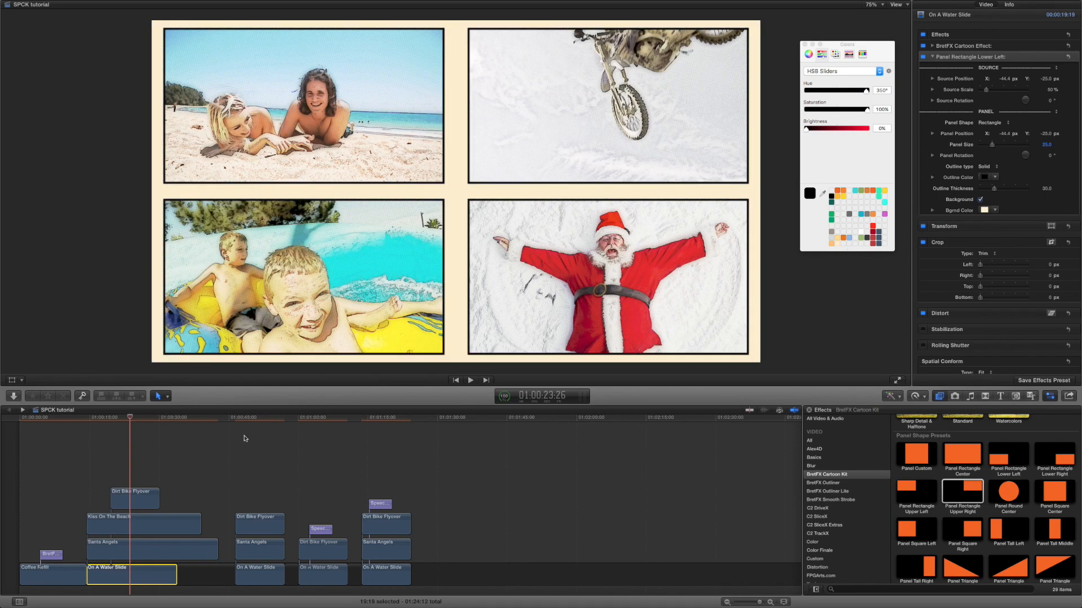
pyautogui.moveTo(134, 420); pyautogui.dragTo(119, 421)
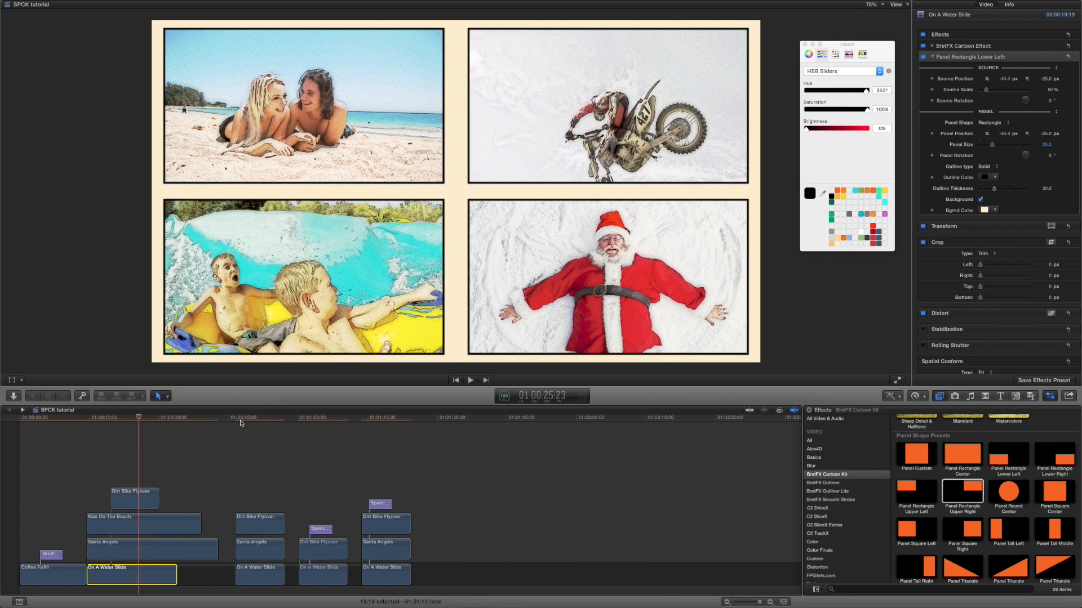
# Play through the example layout with three tall side-by-side panels to examine how its clips run together
pyautogui.moveTo(236, 422); pyautogui.dragTo(264, 425)
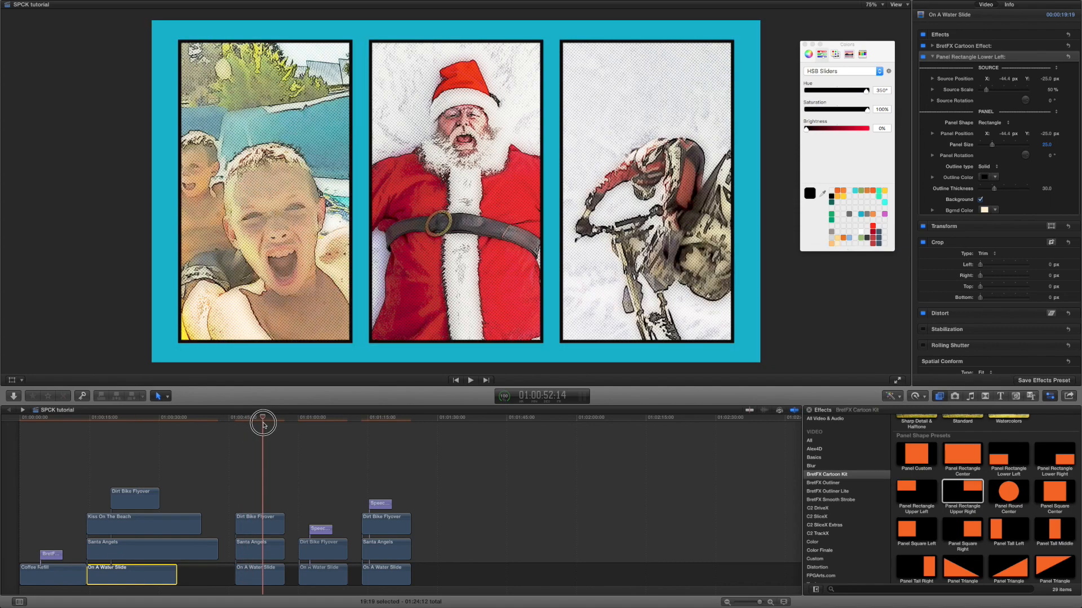
pyautogui.moveTo(263, 425); pyautogui.dragTo(263, 424)
pyautogui.click(243, 420)
pyautogui.press('space')
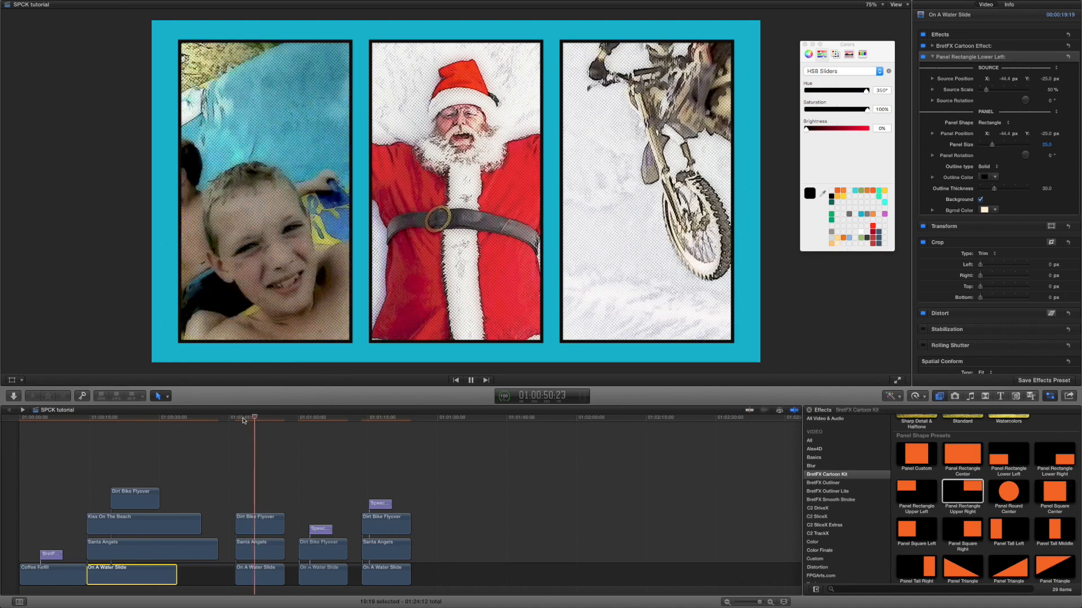
pyautogui.press('space')
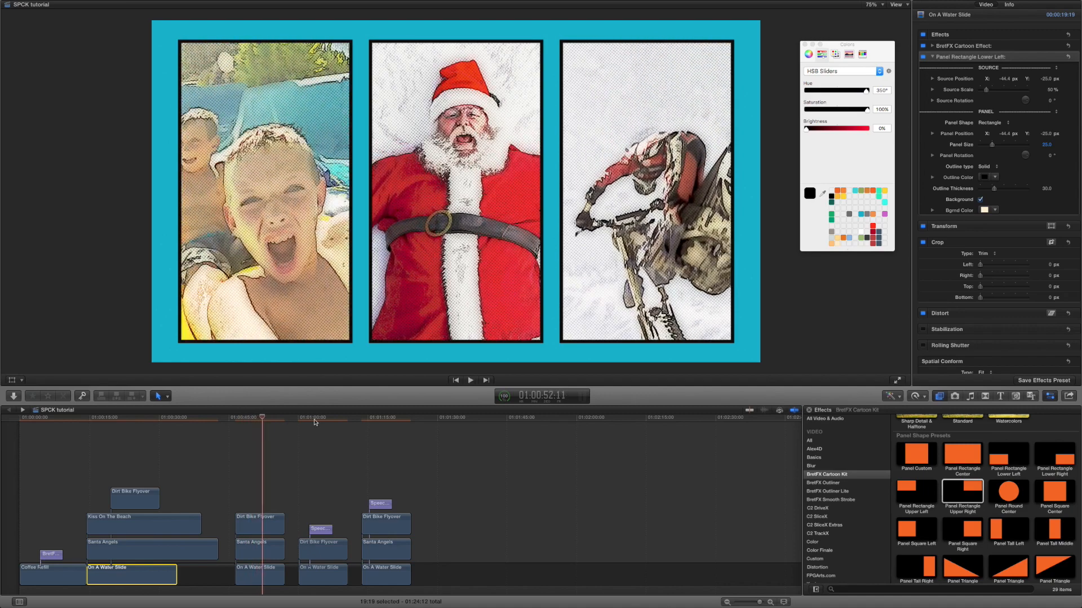
# Play through the two-triangle example layout with the ACTION! speech bubble to examine its panels and bubble timing
pyautogui.click(316, 422)
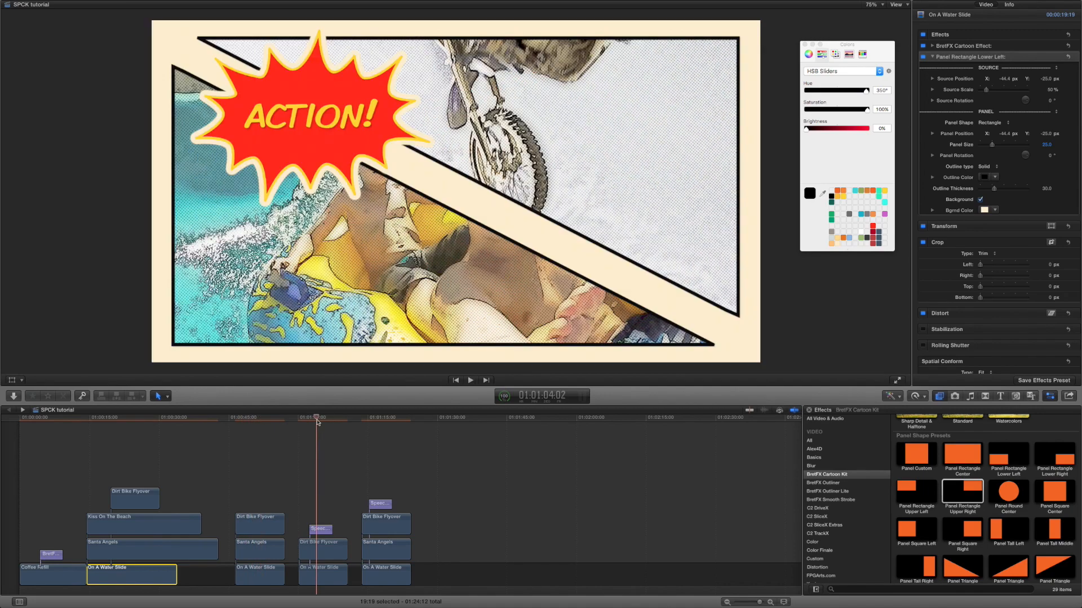
pyautogui.click(317, 420)
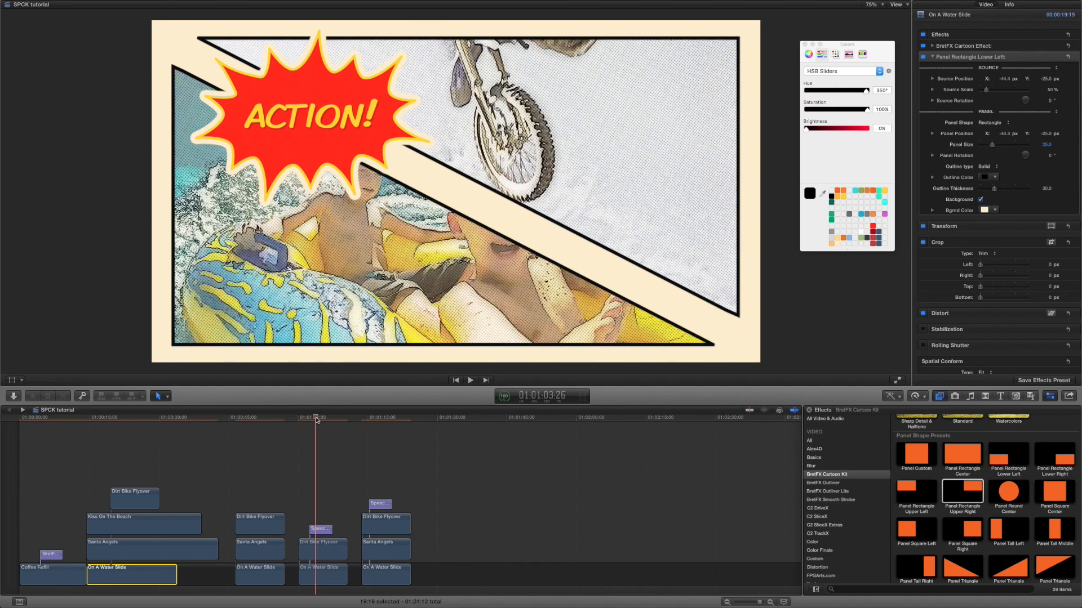
pyautogui.click(314, 421)
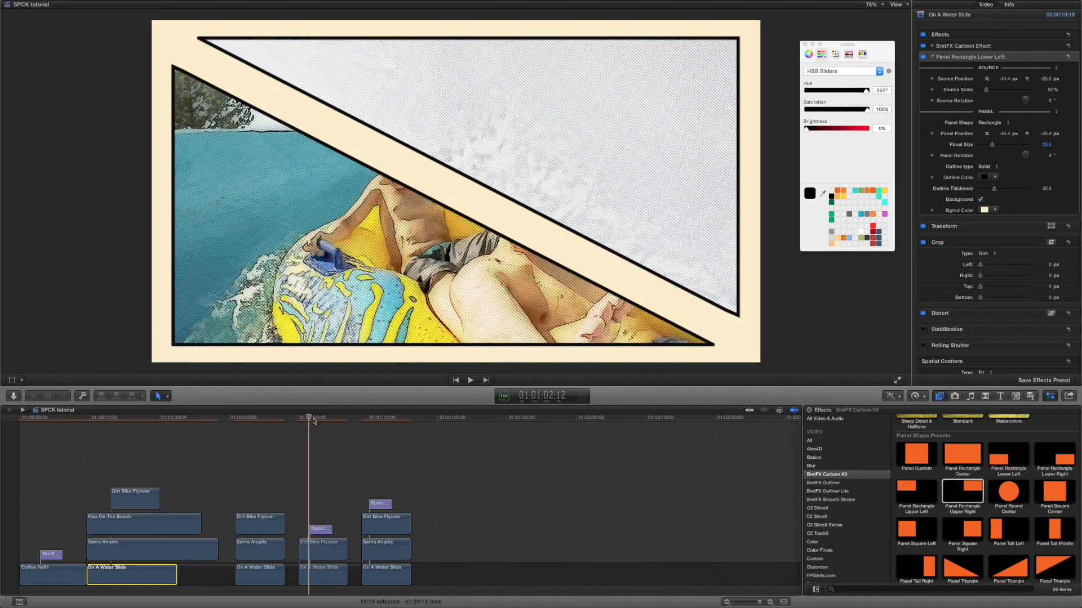
pyautogui.press('space')
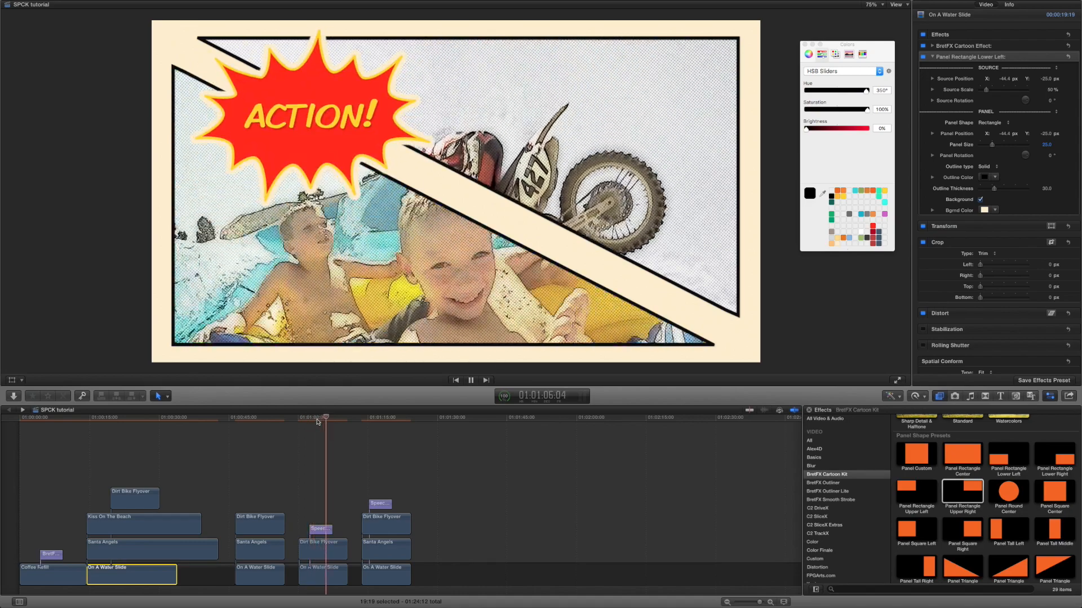
pyautogui.press('space')
# Play through the CUSTOM LAYOUTS! example to examine its slanted custom panels and caption
pyautogui.click(376, 420)
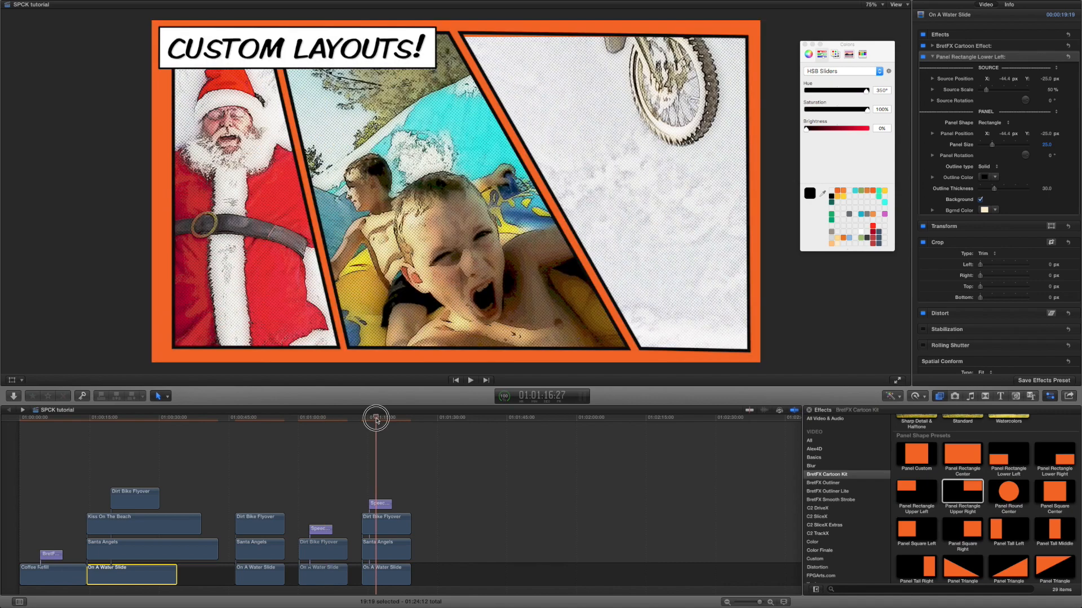
pyautogui.moveTo(376, 420); pyautogui.dragTo(374, 422)
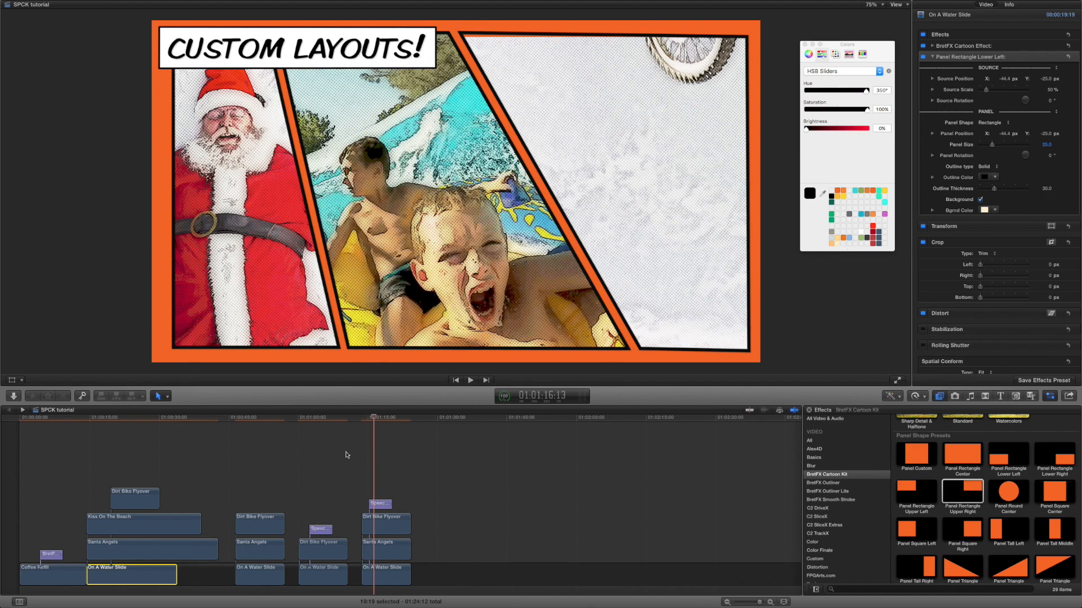
pyautogui.click(369, 420)
pyautogui.press('space')
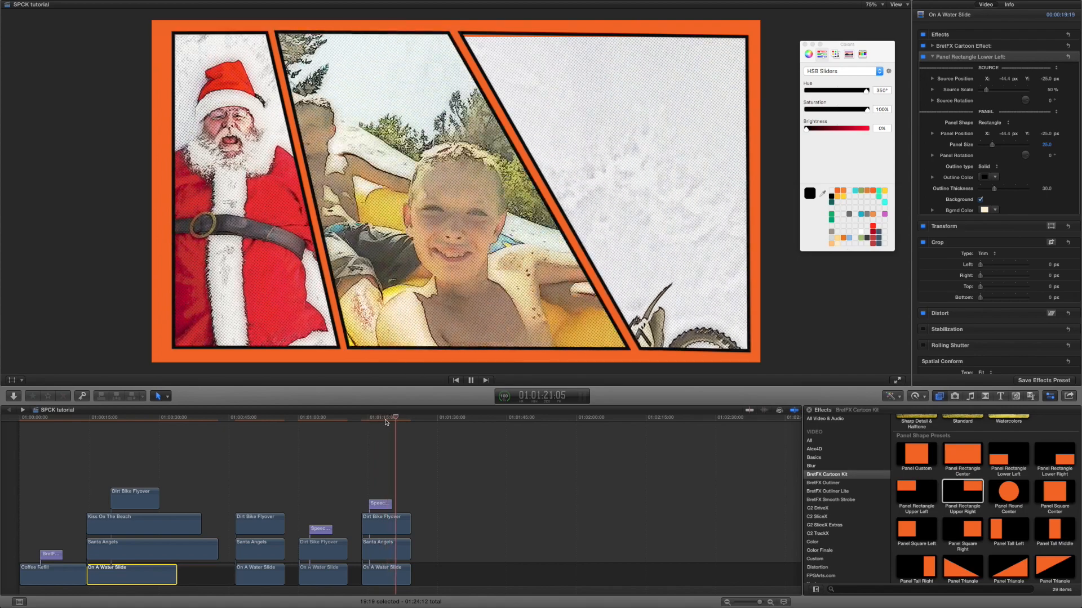
pyautogui.click(382, 420)
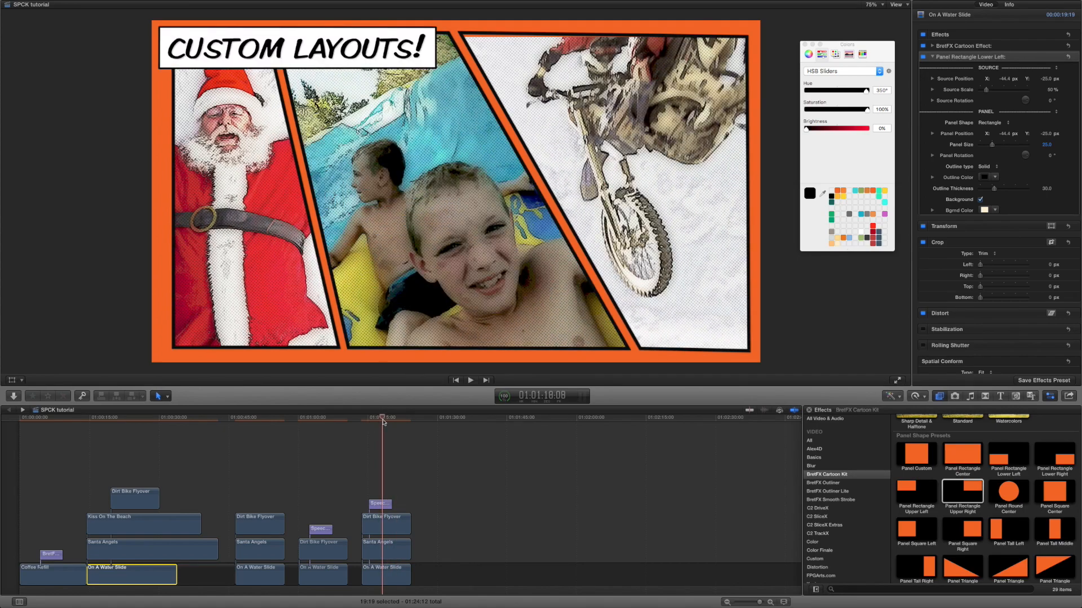